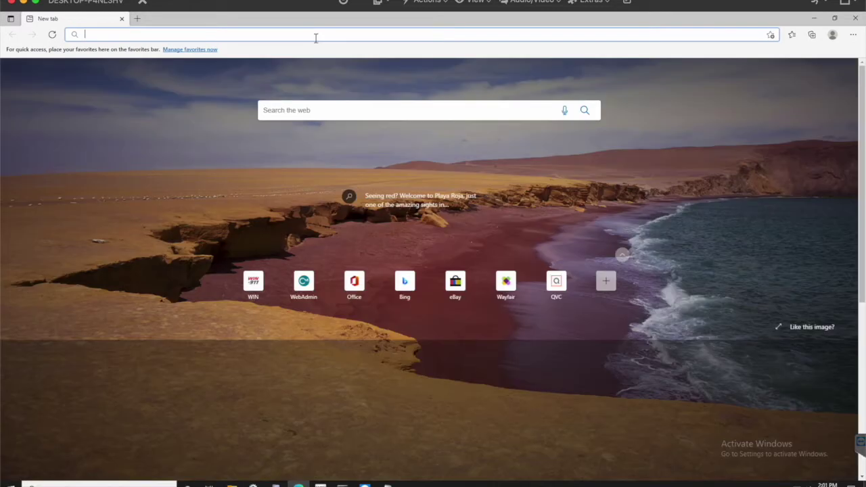
Load win911.com and go to the Support Knowledge Base.
type("win")
key("Return")
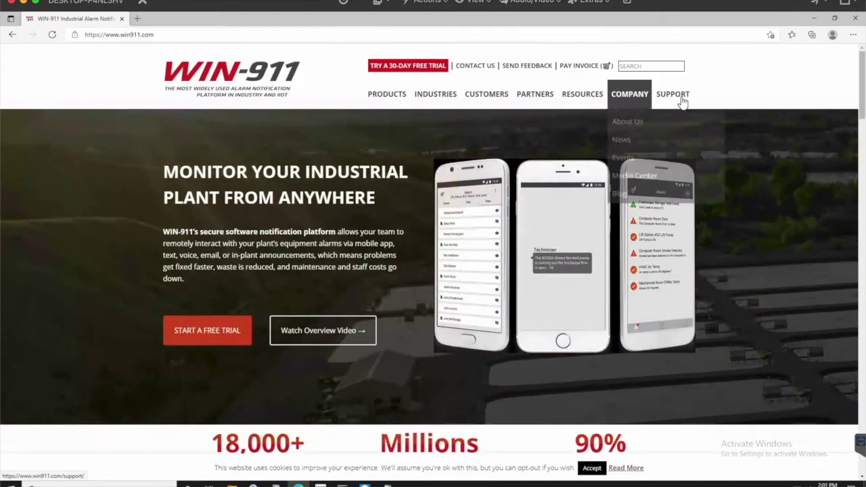
mouse_move(682, 101)
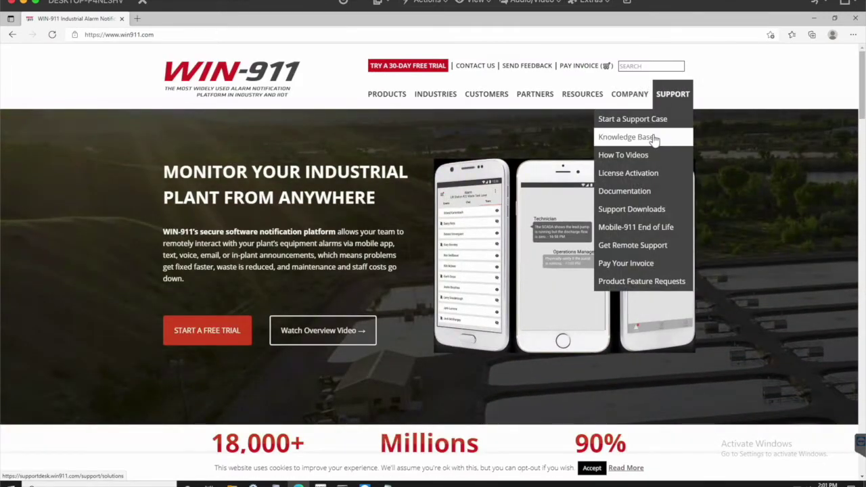
left_click(653, 138)
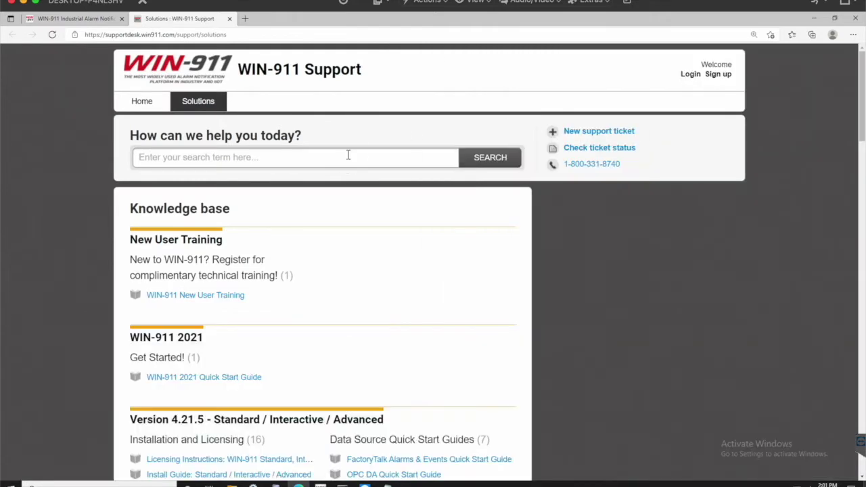
Search the knowledge base for 'licensing' and open the Licensing your WIN-911 Software article.
left_click(347, 156)
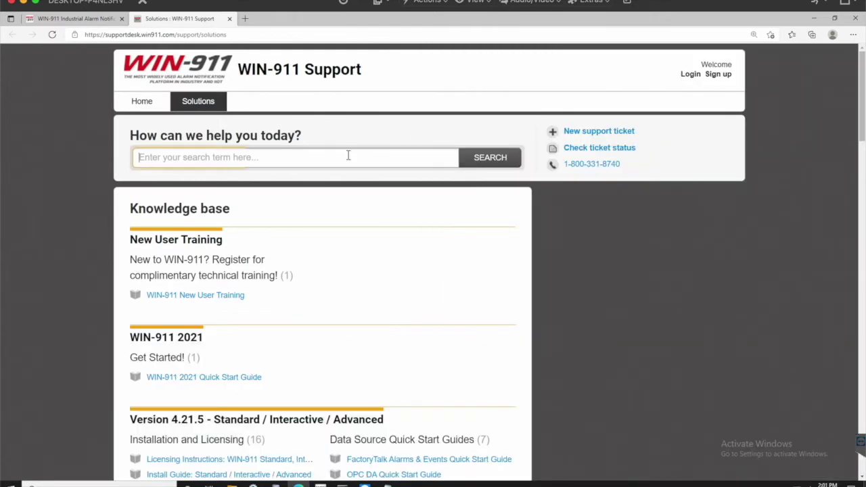
type("licensing")
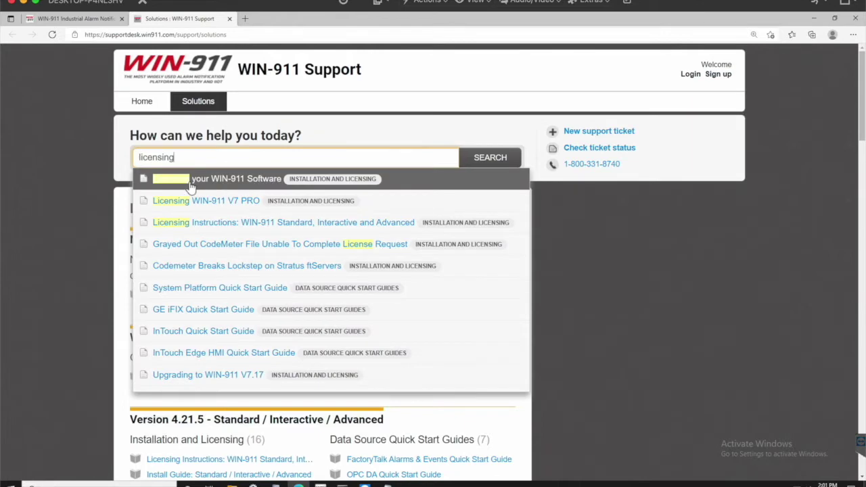
left_click(230, 184)
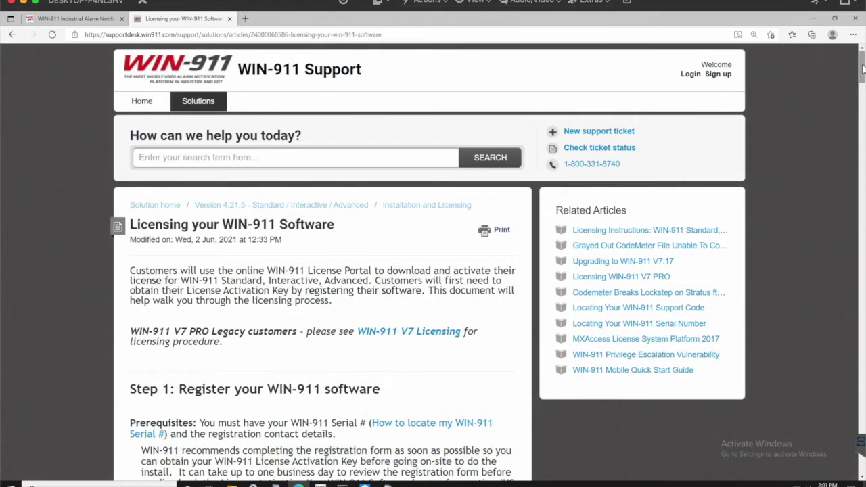
Scroll the licensing article to Steps 1–2 and open the WIN-911 Software Registration form.
left_click_drag(862, 71, 862, 87)
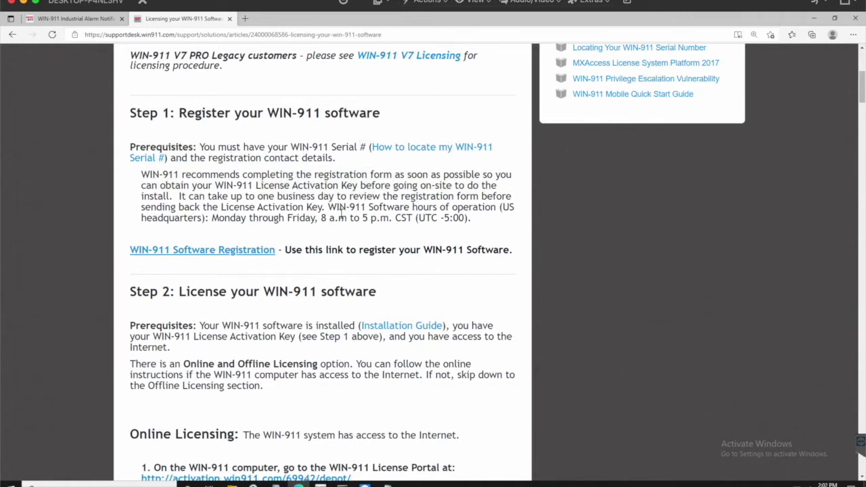
left_click(221, 250)
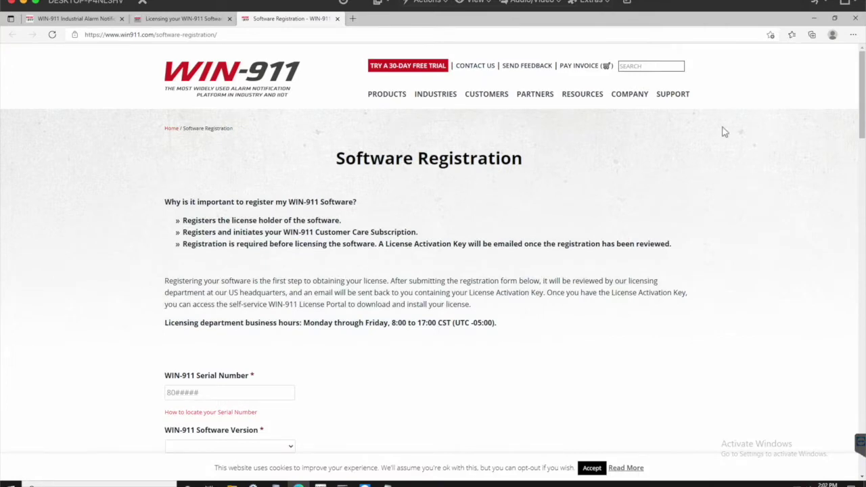
Scroll the registration form to the serial number field, then view the purchase-details email screenshot.
scroll(252, 260, "down", 2)
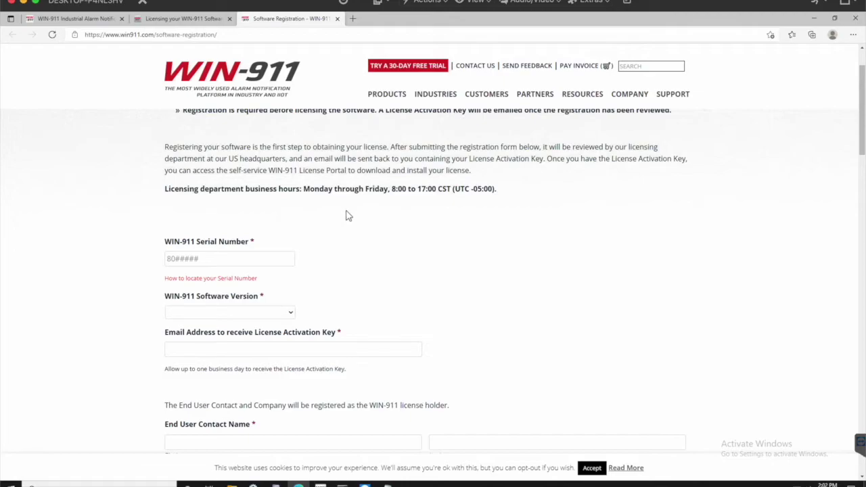
key("ctrl+Left")
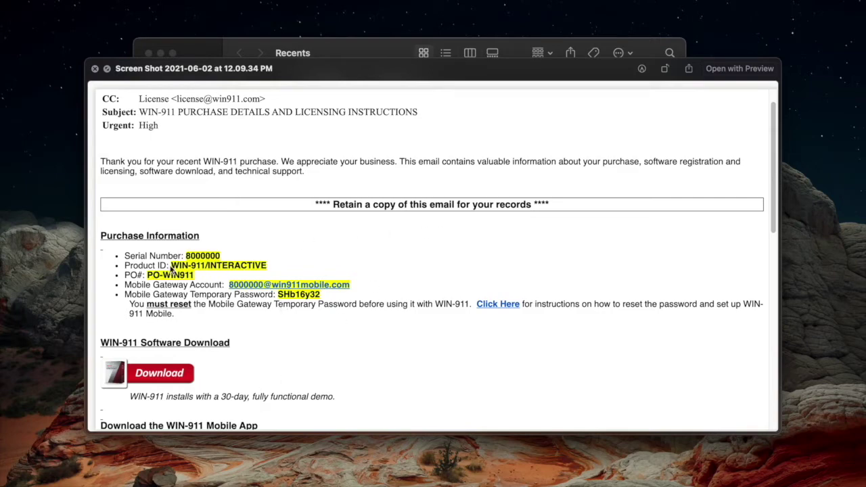
key("space")
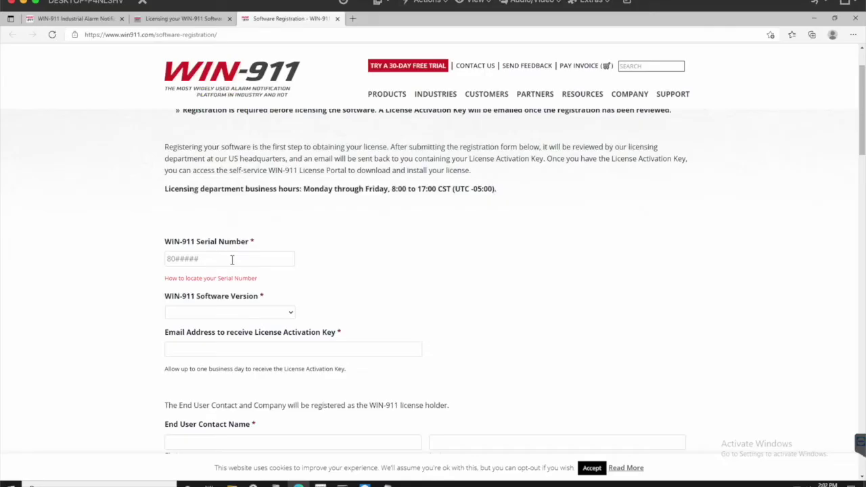
left_click(231, 259)
left_click_drag(863, 128, 863, 142)
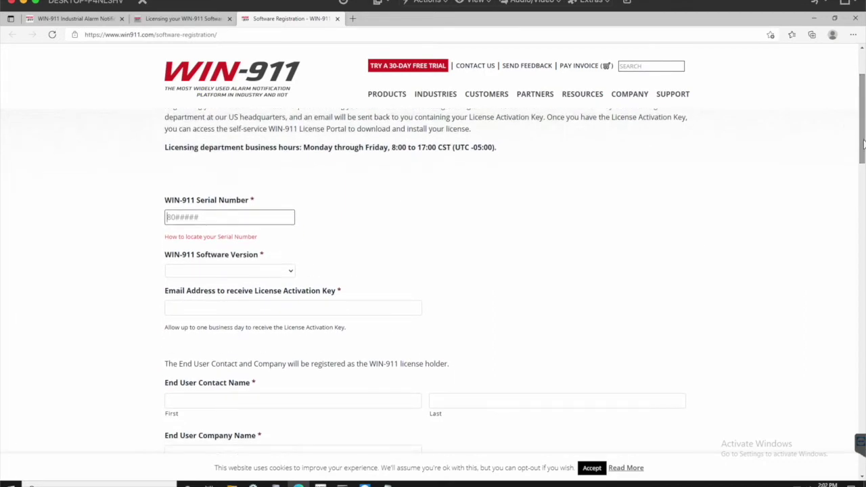
left_click(374, 308)
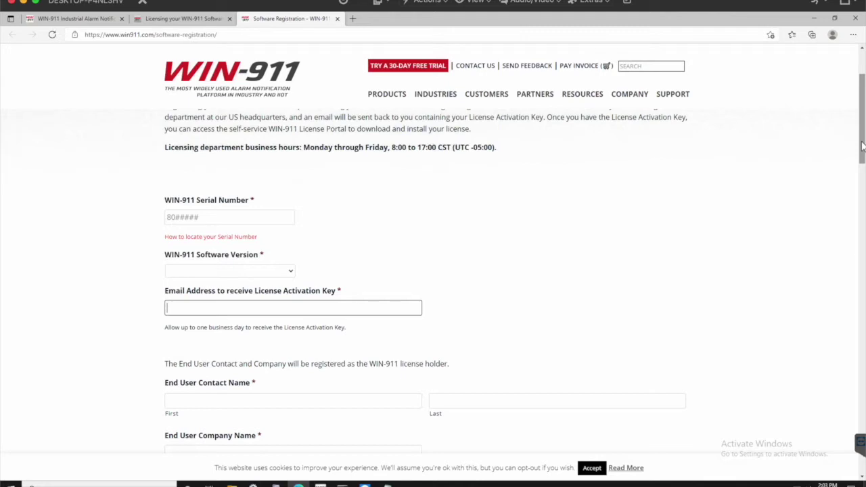
left_click_drag(862, 145, 861, 292)
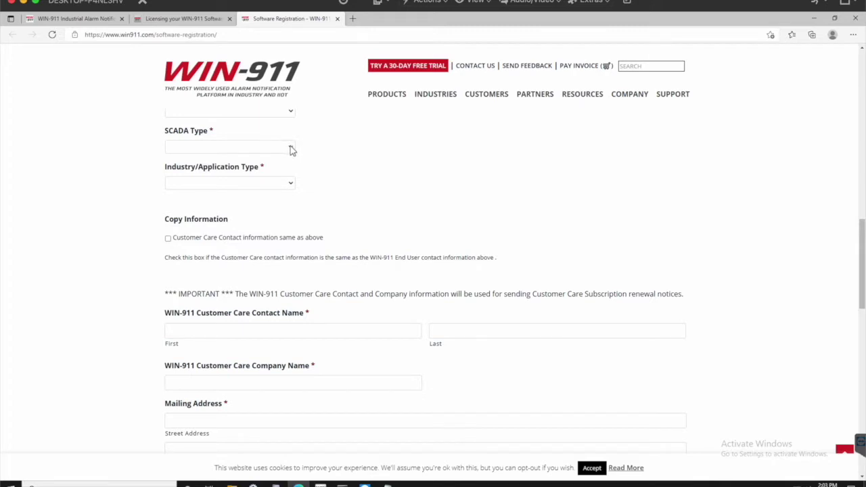
Scroll through the registration form to Submit without filling it, then close the Software Registration tab.
left_click_drag(862, 240, 798, 274)
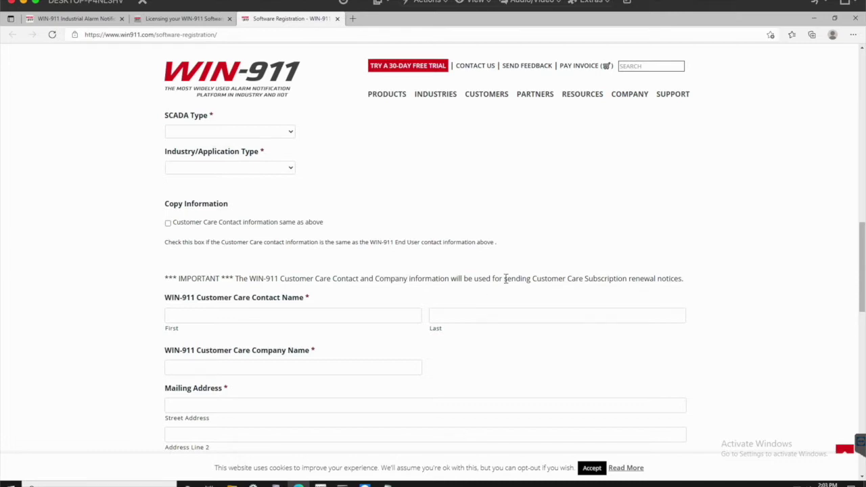
left_click(300, 317)
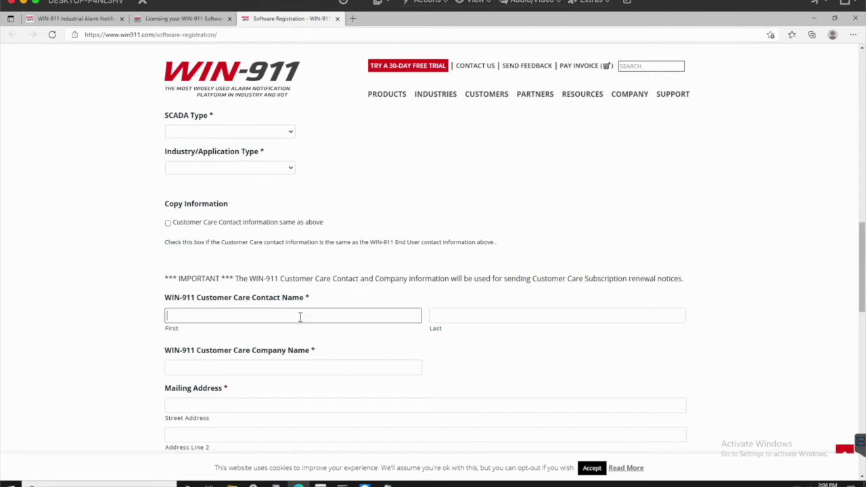
scroll(301, 316, "down", 1)
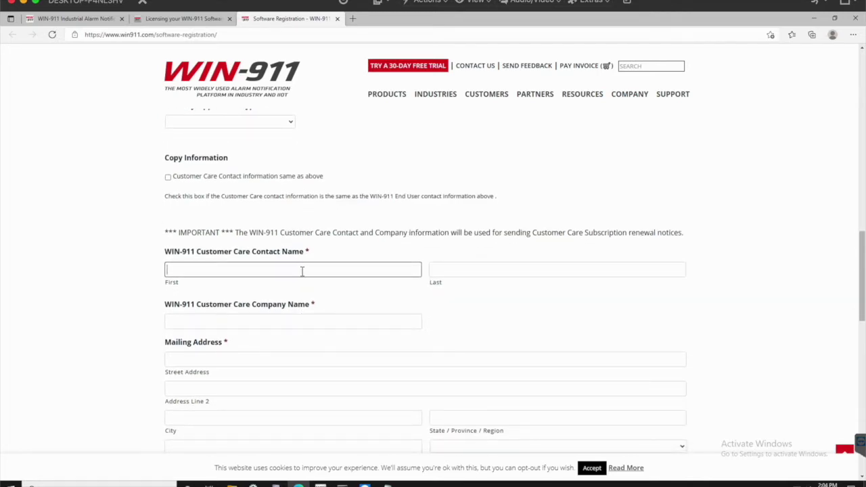
left_click(861, 271)
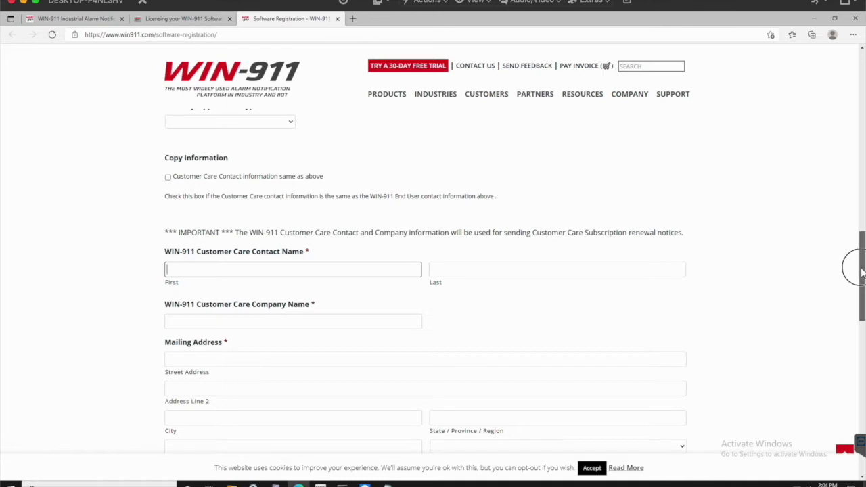
left_click_drag(862, 272, 862, 319)
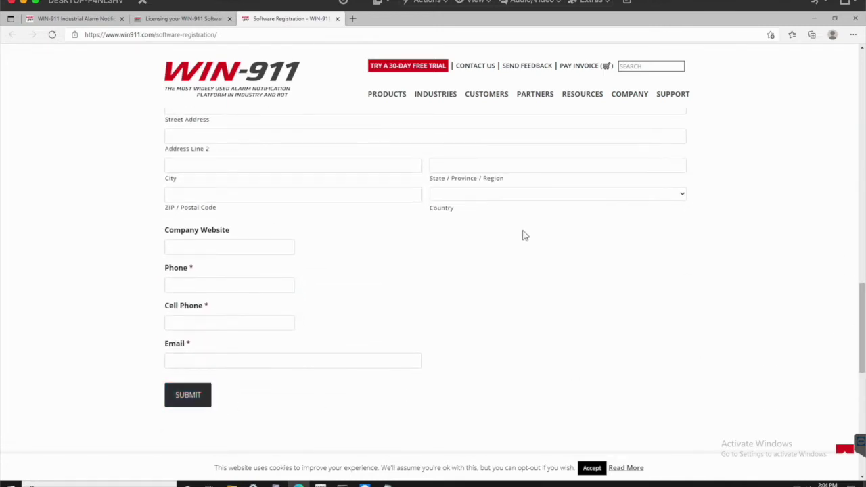
left_click(337, 20)
scroll(255, 279, "down", 1)
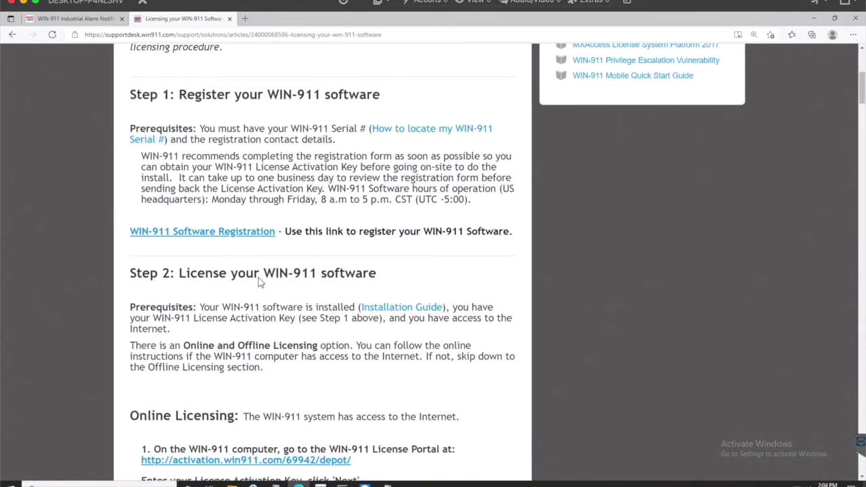
key("ctrl+Left")
left_click(401, 110)
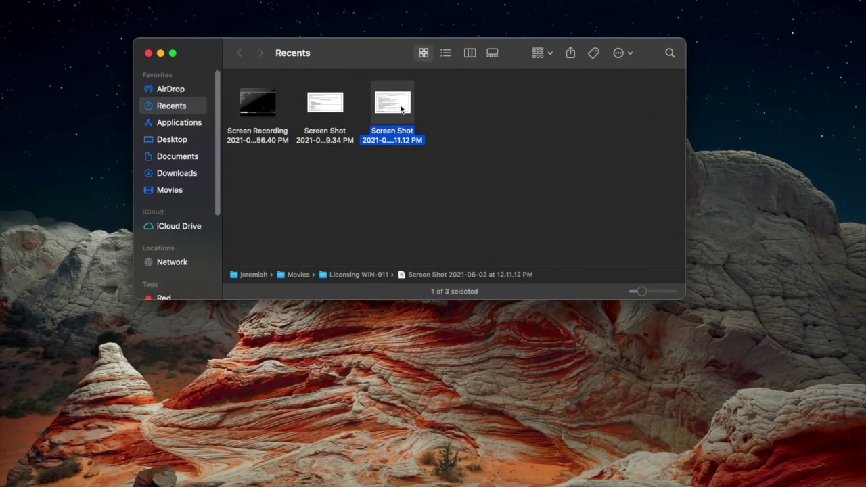
key("space")
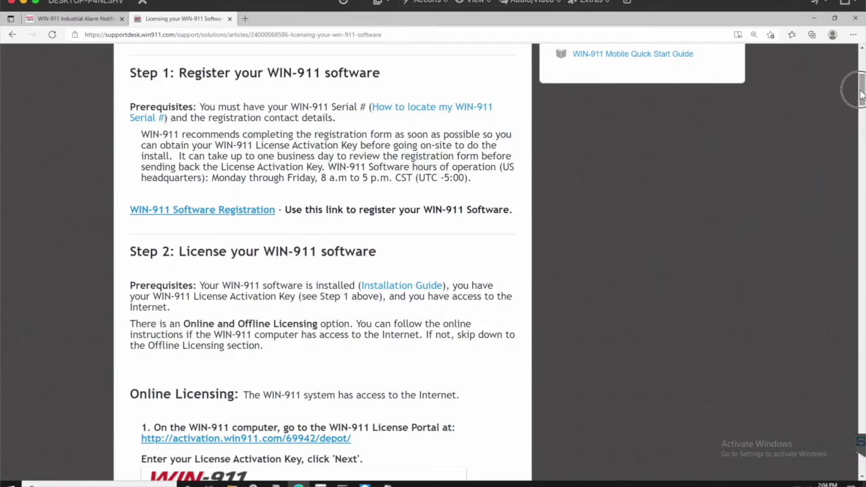
left_click_drag(860, 94, 861, 105)
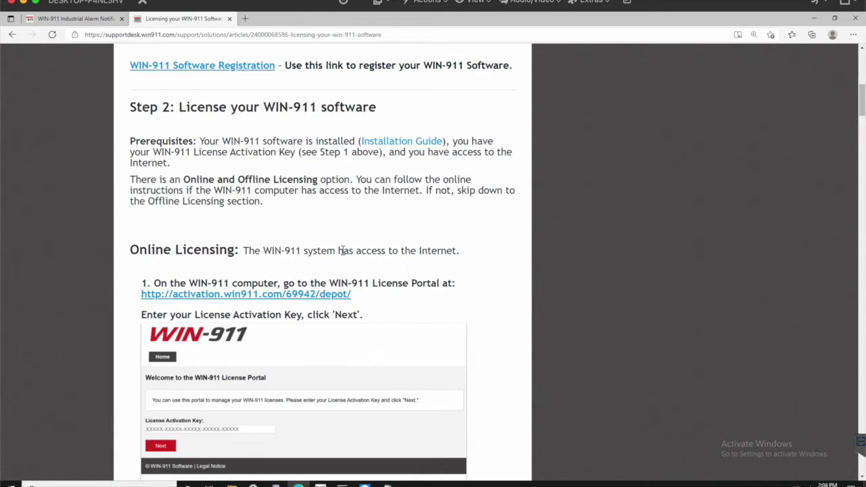
Copy the activation key from the notes into the License Portal's License Activation Key field and submit.
scroll(485, 261, "down", 2)
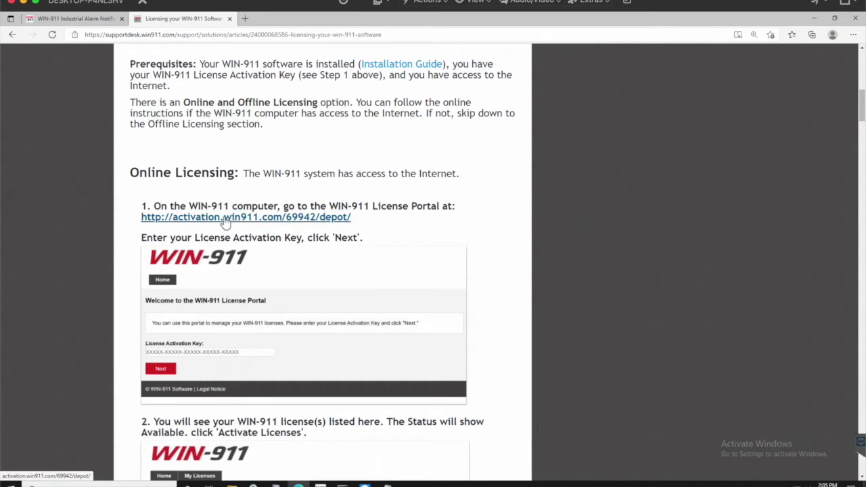
left_click(225, 218)
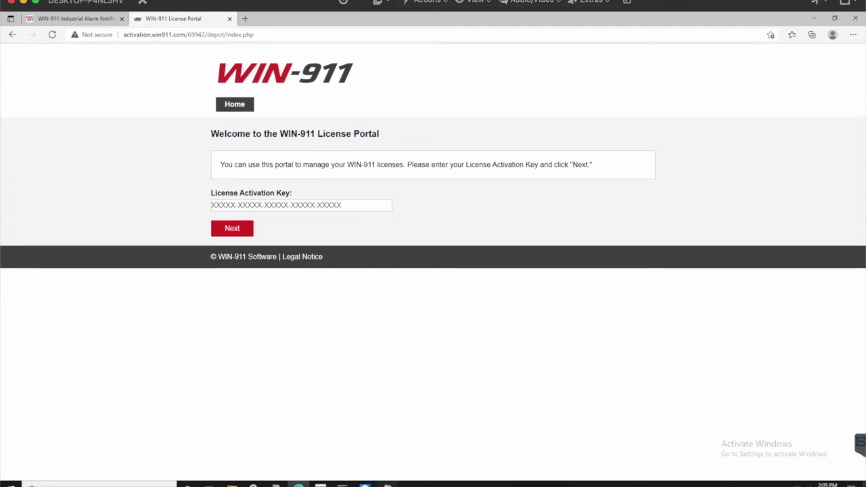
left_click(387, 484)
double_click(234, 93)
left_click_drag(234, 93, 182, 91)
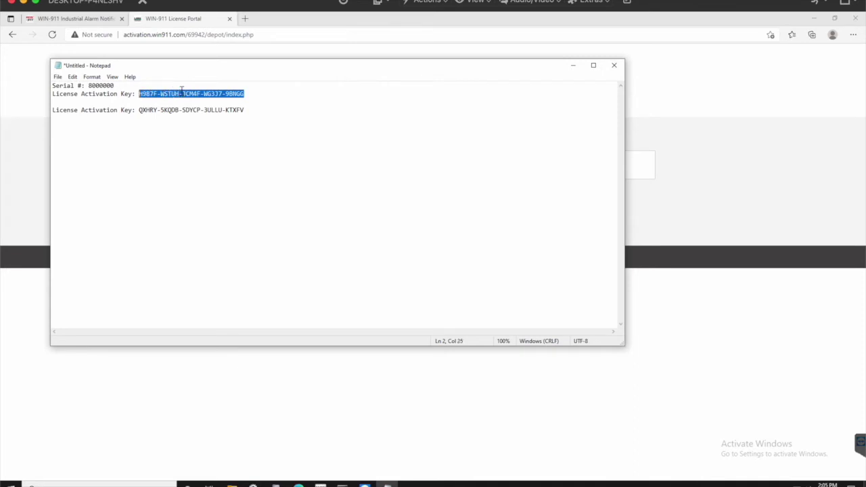
key("alt+Tab")
left_click(286, 205)
key("super+v")
left_click(273, 282)
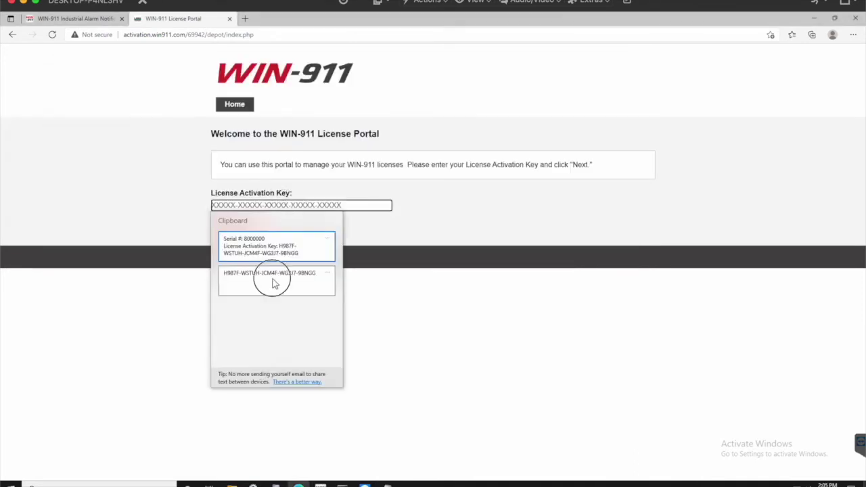
left_click(241, 230)
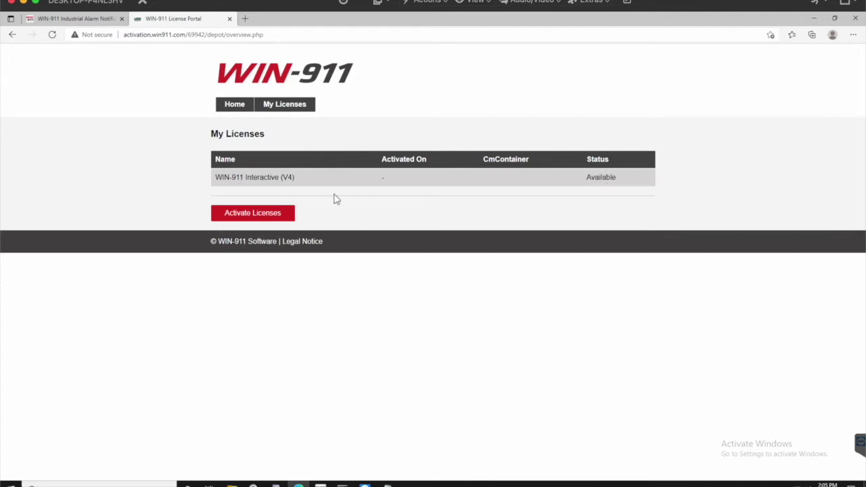
Activate the available WIN-911 Interactive (V4) license and confirm it reads Activated in My Licenses.
left_click(261, 214)
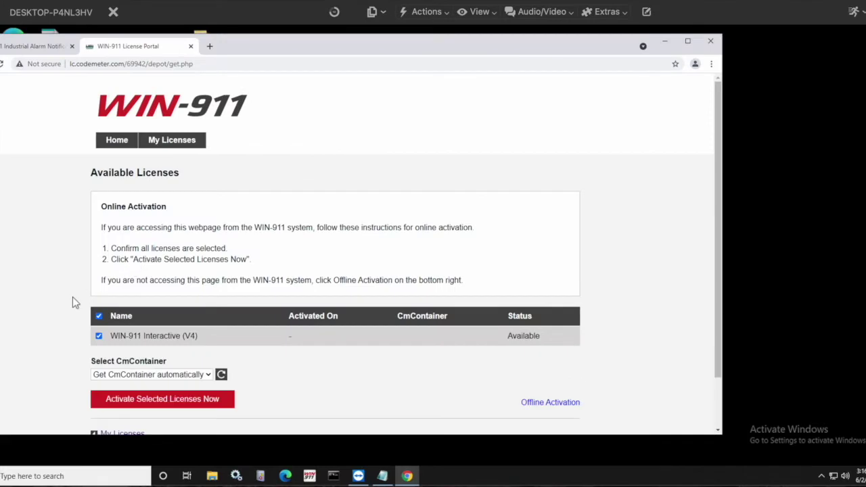
scroll(73, 297, "down", 2)
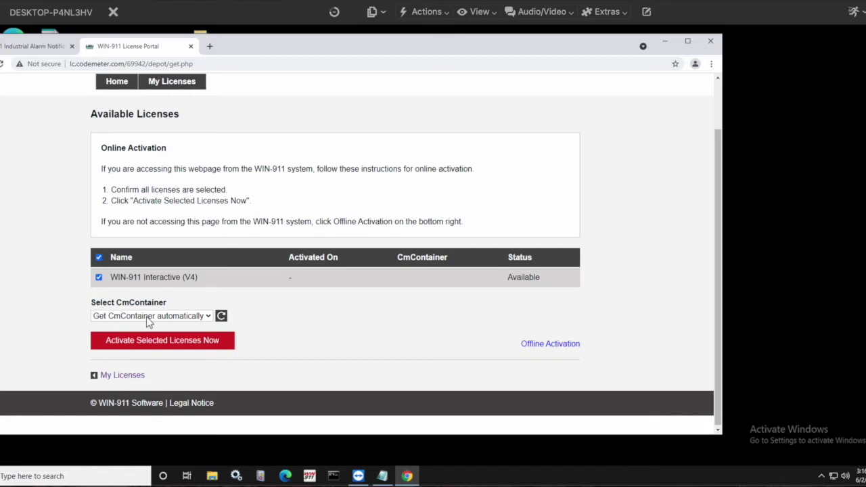
left_click(180, 345)
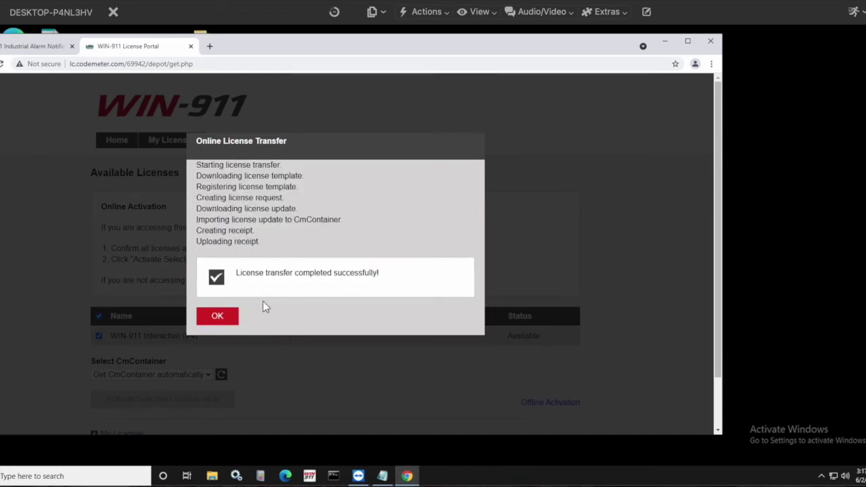
left_click(217, 316)
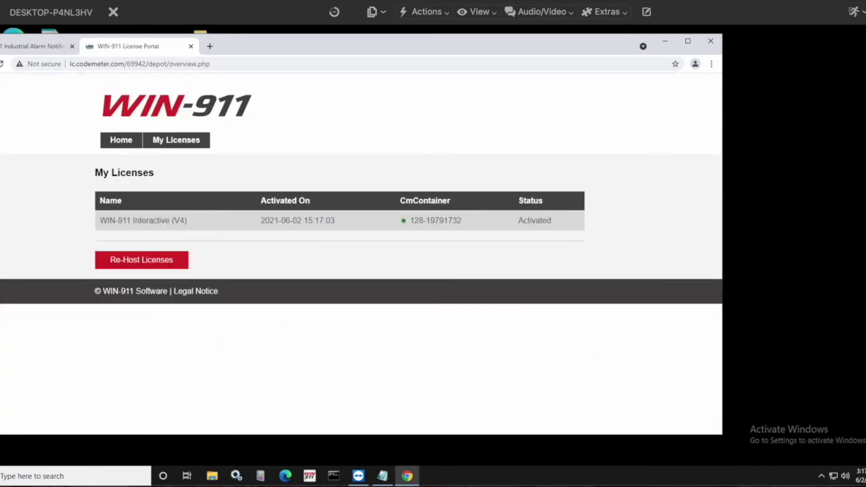
left_click(821, 476)
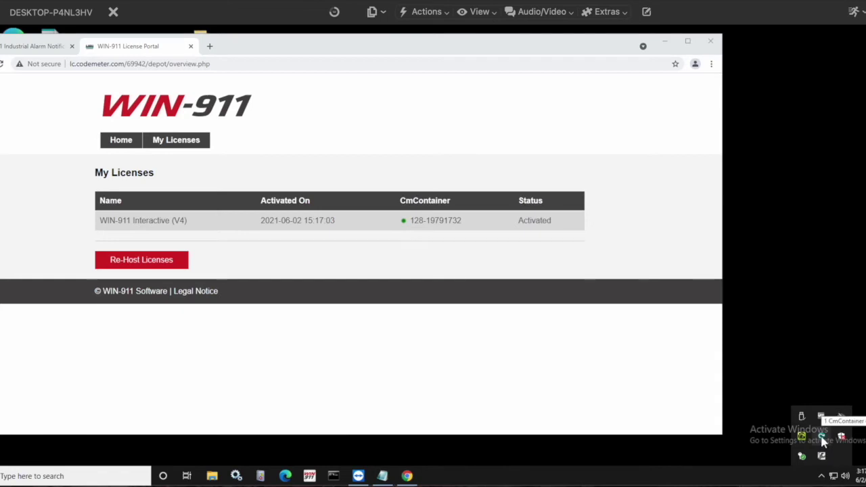
left_click(821, 438)
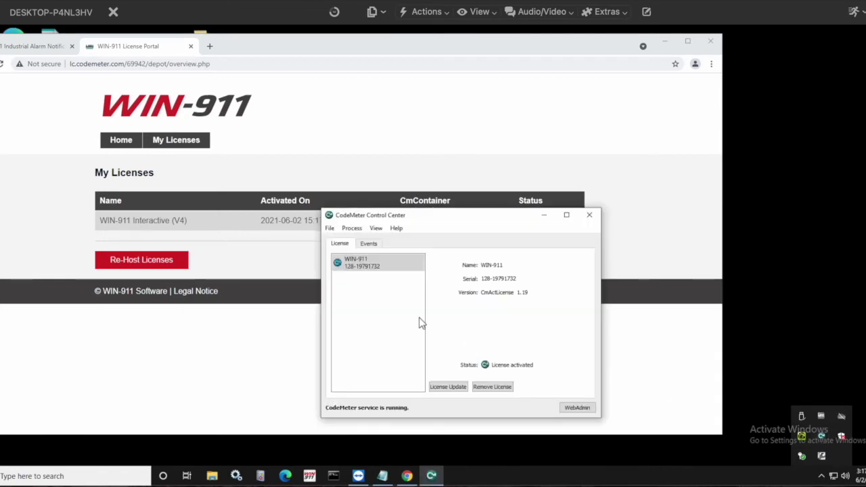
left_click(359, 264)
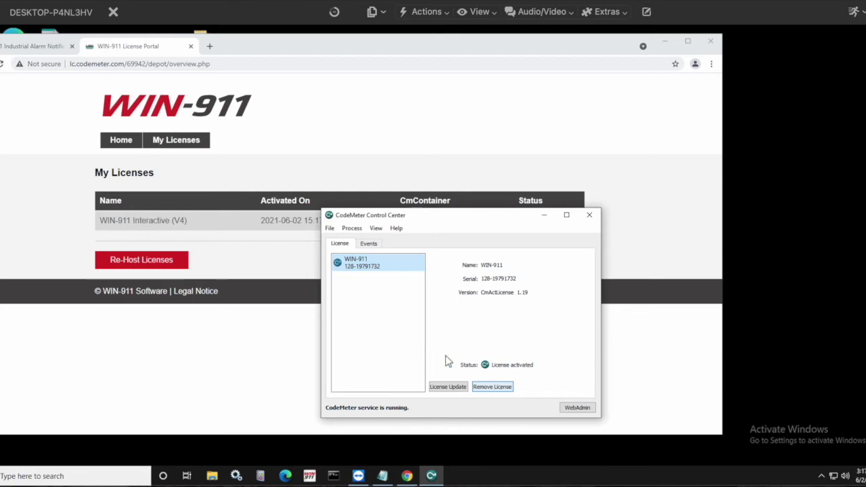
left_click(589, 214)
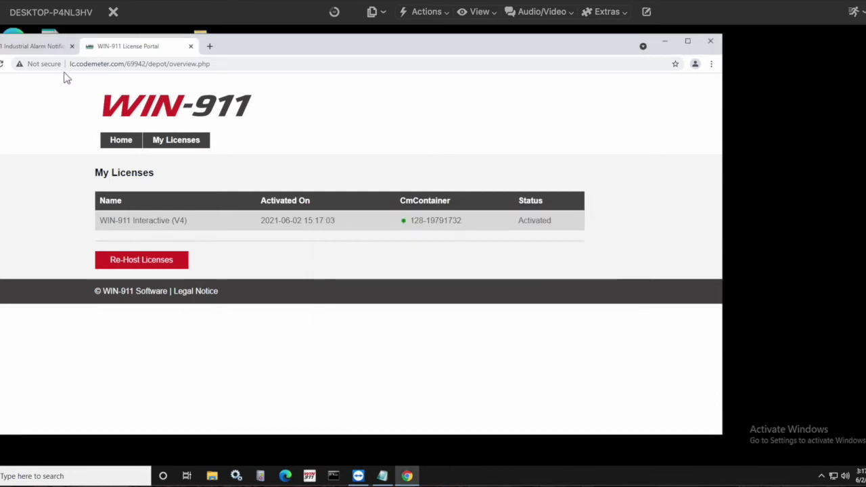
Return to the licensing article and view the enlarged step 5 CodeMeter screenshot.
left_click(39, 47)
mouse_move(602, 129)
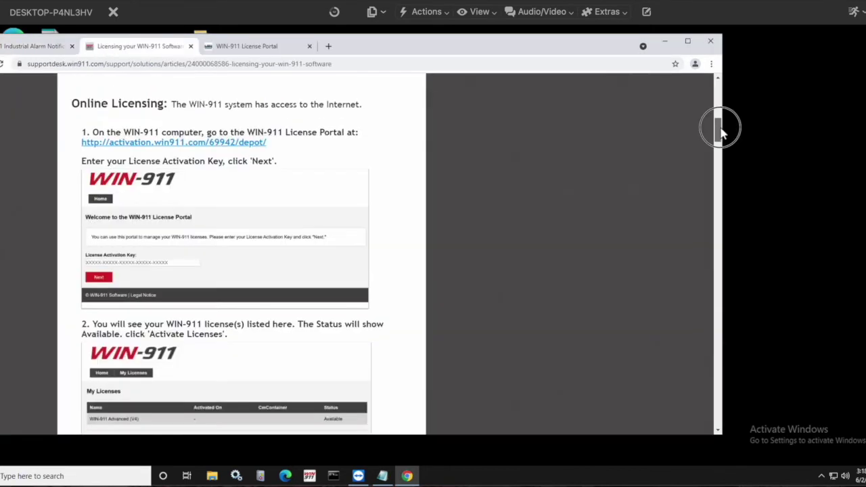
left_click_drag(719, 131, 718, 155)
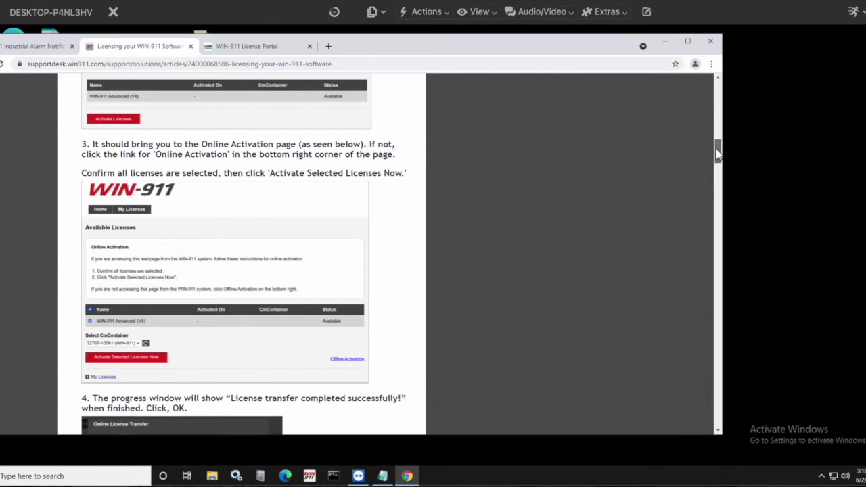
left_click_drag(718, 154, 707, 195)
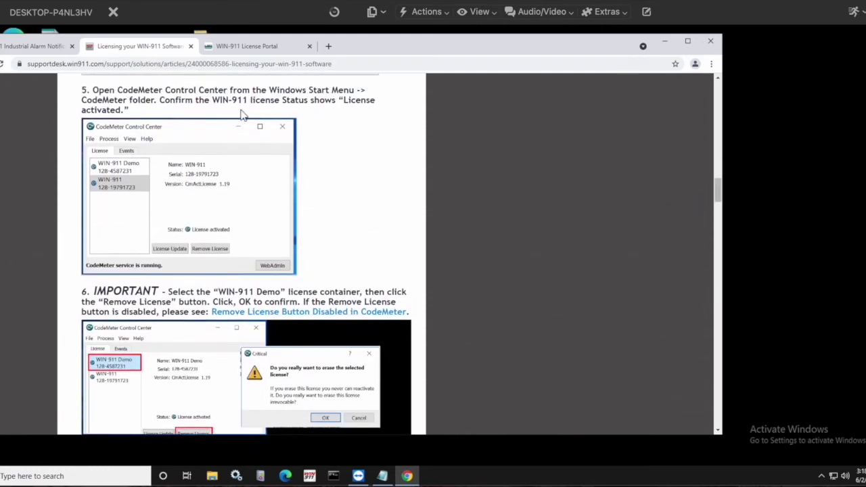
left_click(112, 193)
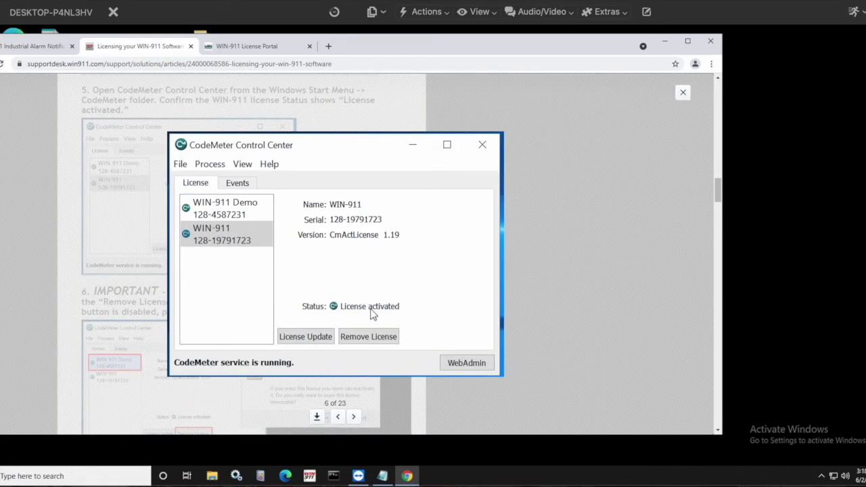
left_click(572, 278)
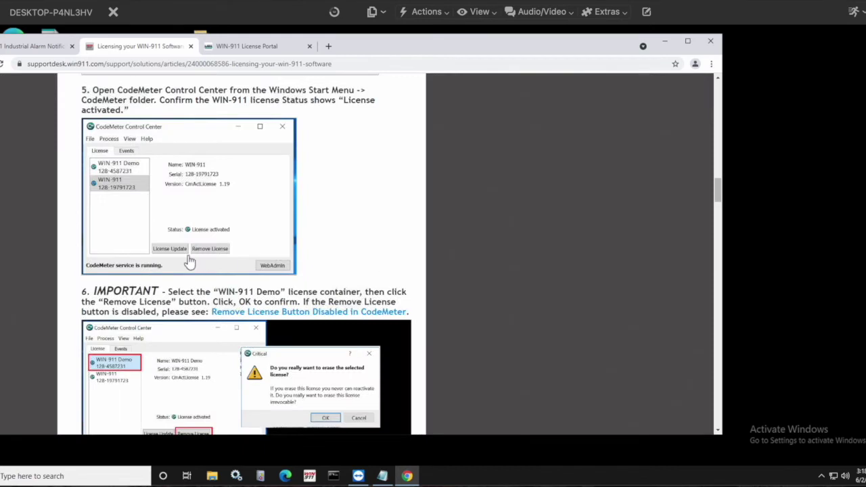
Scroll down the article to the Offline Licensing instructions.
scroll(203, 261, "down", 1)
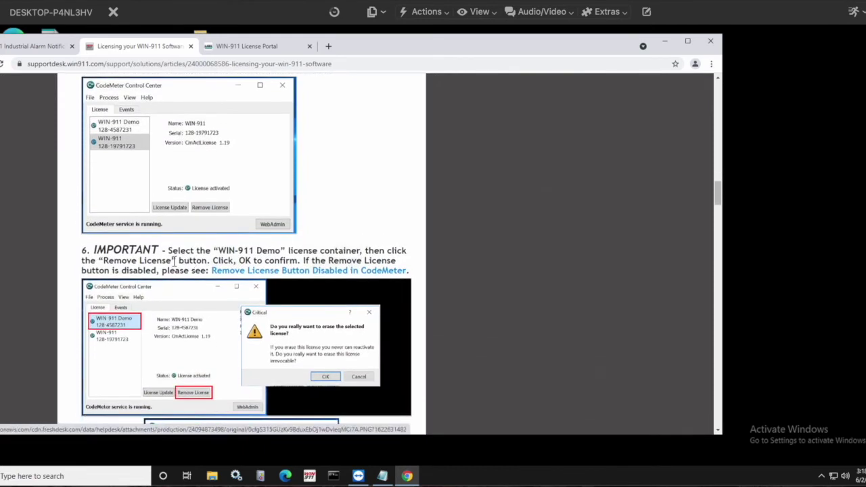
scroll(174, 260, "down", 1)
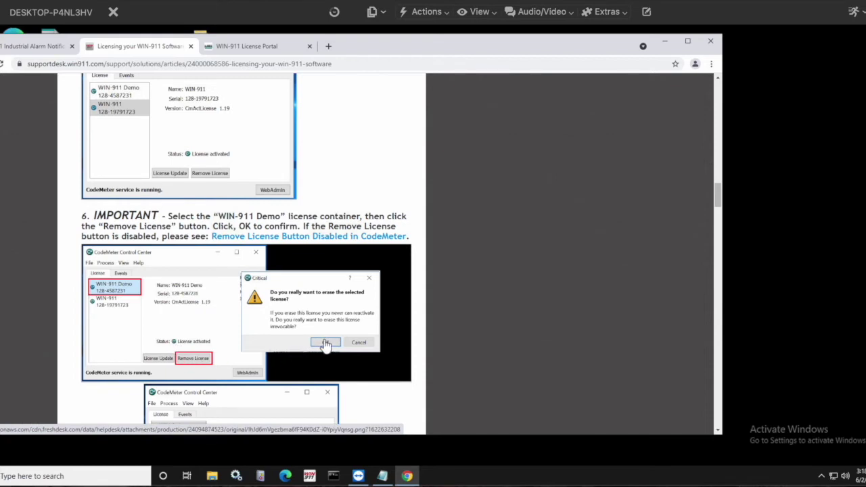
scroll(326, 345, "down", 3)
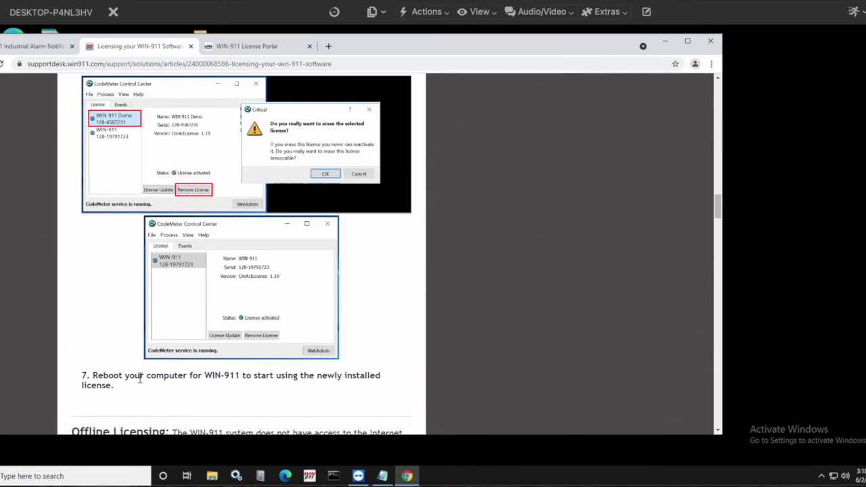
scroll(140, 379, "down", 5)
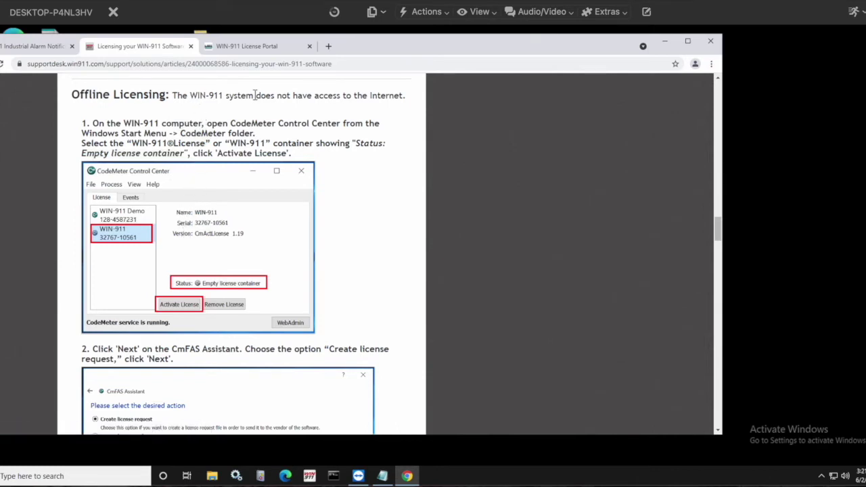
Highlight the word 'not' in the Offline Licensing sentence, then clear the highlight.
left_click_drag(277, 97, 290, 98)
left_click(331, 164)
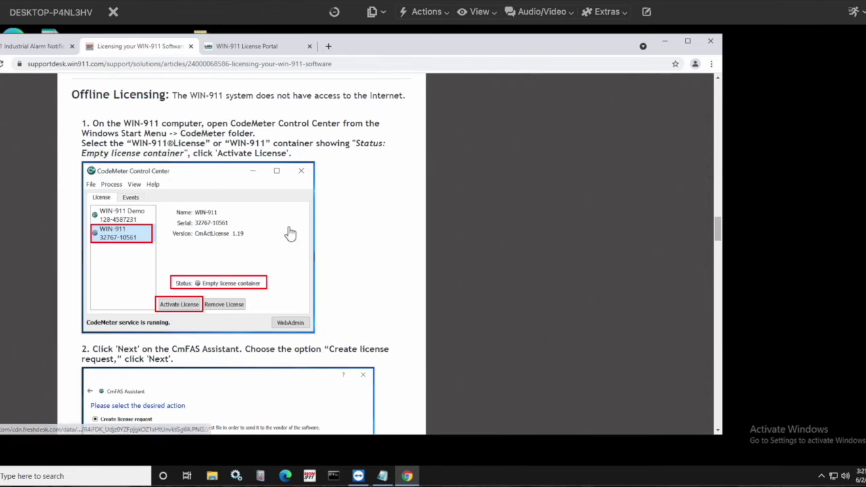
scroll(290, 234, "down", 1)
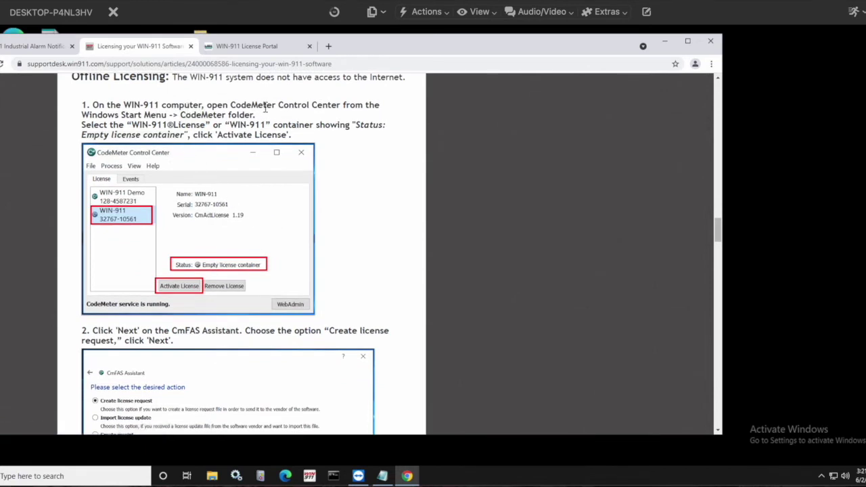
Check the CodeMeter license manager from the system tray, then close it.
left_click(822, 476)
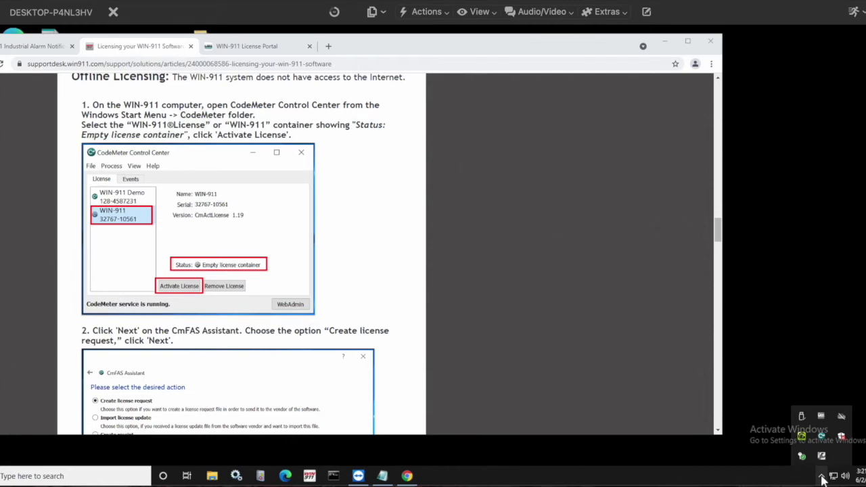
left_click(822, 440)
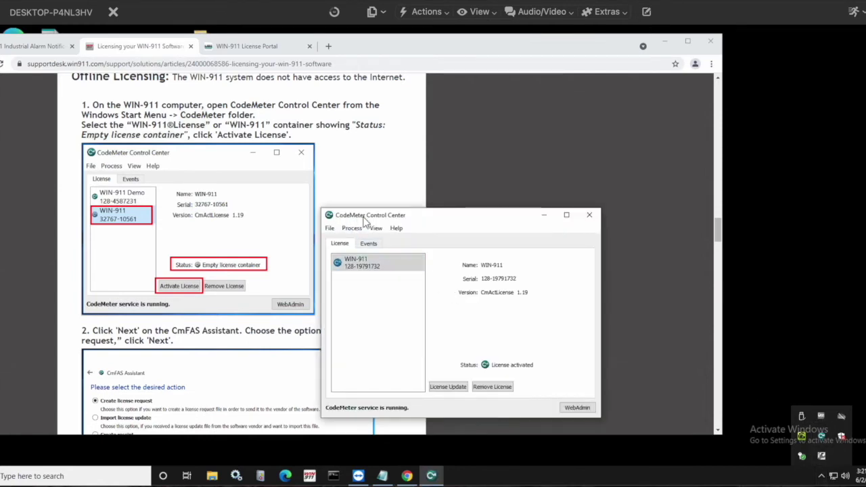
left_click(589, 215)
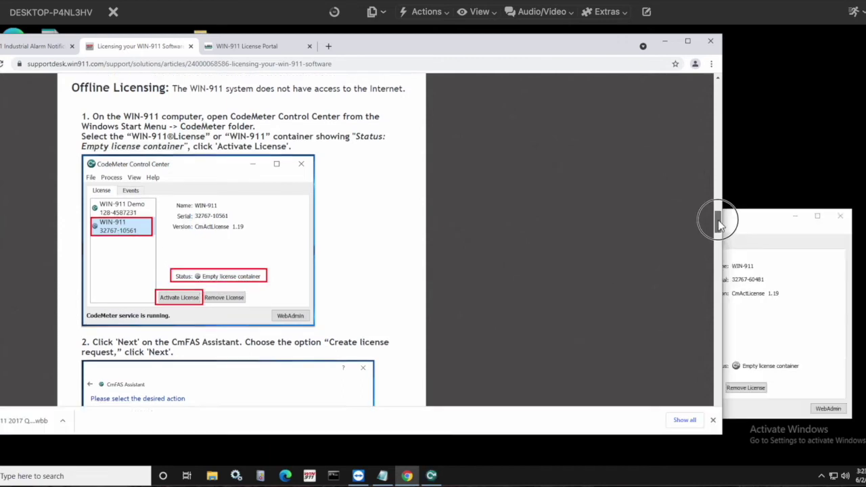
Scroll to offline step 4 and highlight the '32767-#####.' part of the request file name.
left_click_drag(719, 218, 718, 227)
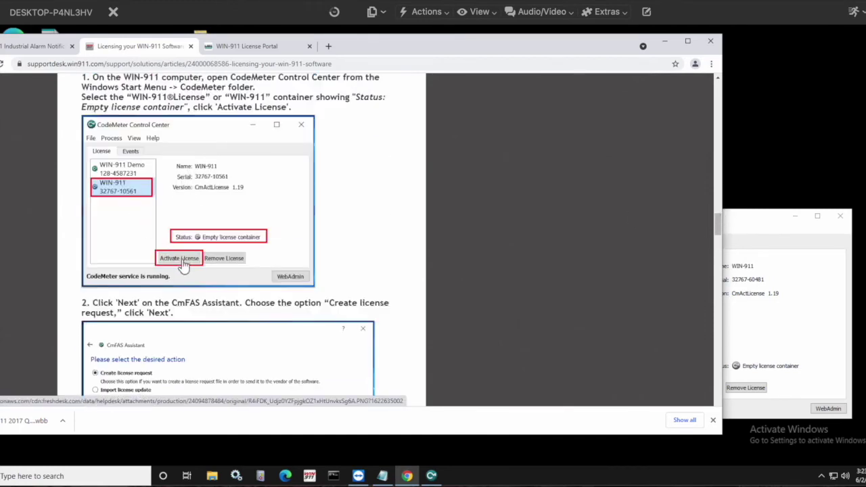
left_click_drag(717, 217, 718, 229)
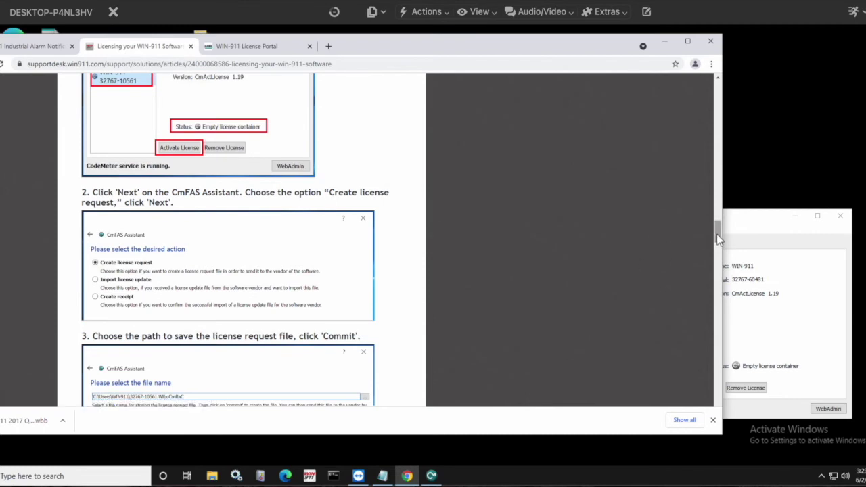
left_click_drag(716, 234, 721, 252)
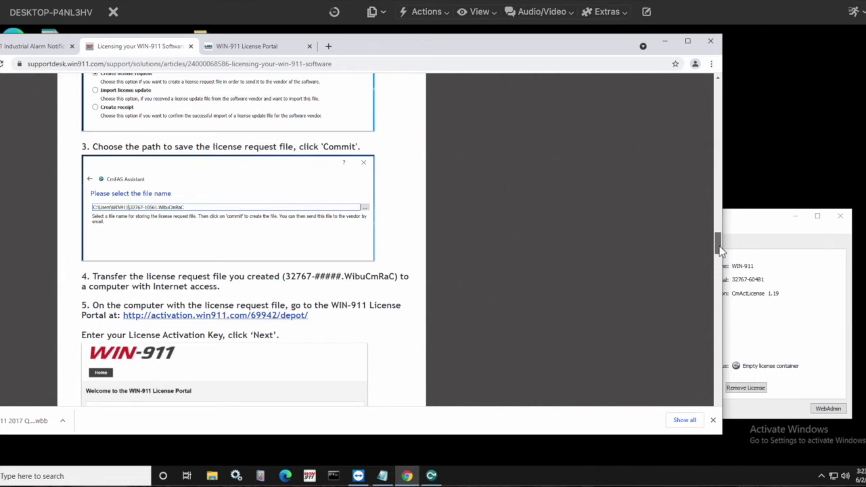
scroll(718, 247, "down", 3)
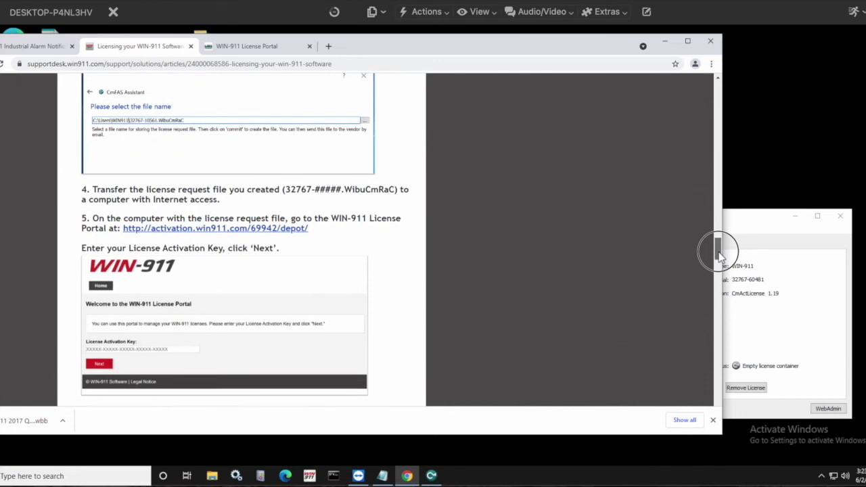
left_click_drag(284, 181, 347, 185)
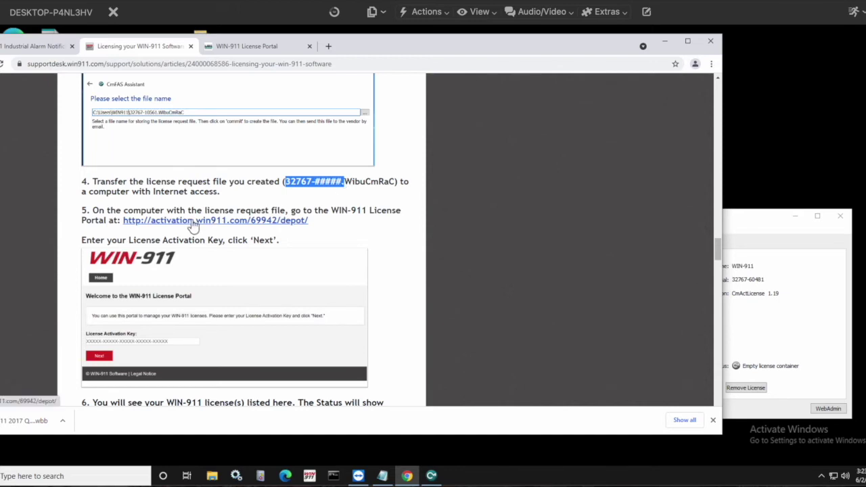
Paste the License Activation Key into the License Portal's welcome page field and submit it.
left_click(268, 47)
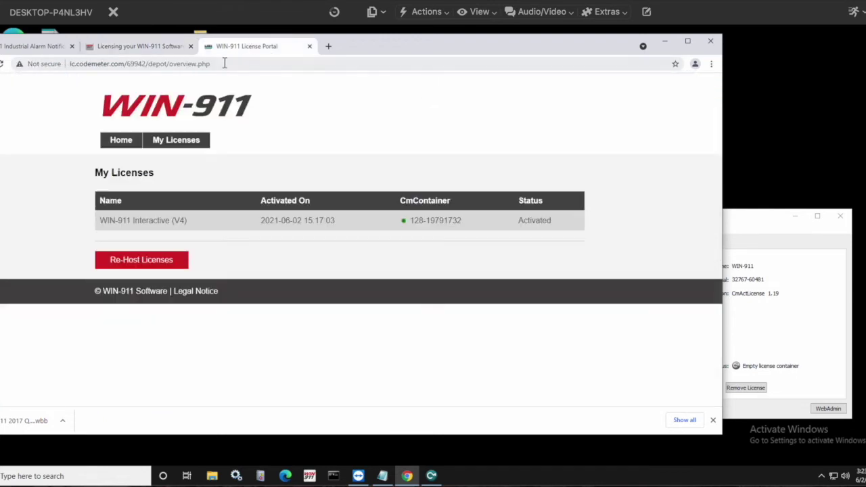
left_click(120, 144)
left_click(149, 251)
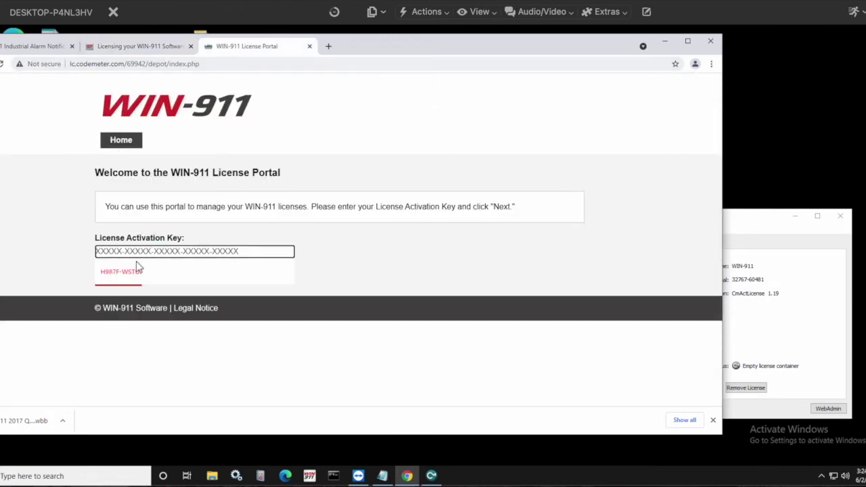
key("ctrl+v")
left_click(129, 279)
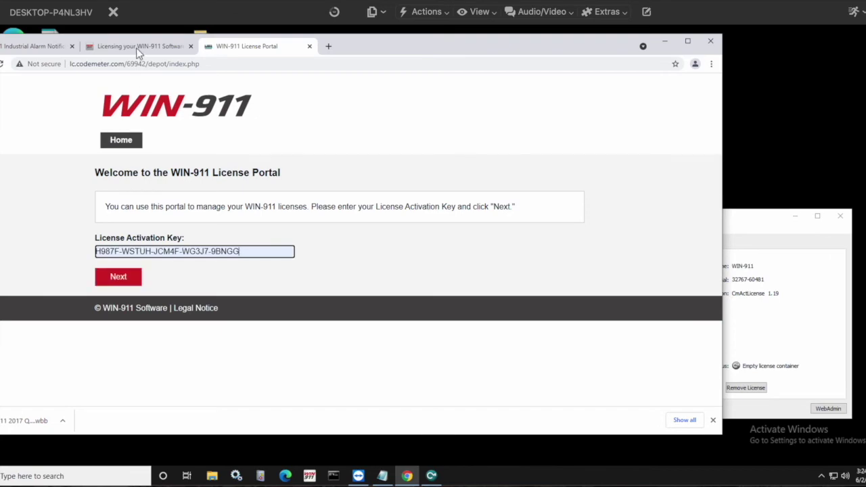
Preview the license email screenshot in the Licensing WIN-911 folder on the Mac, then return to Windows.
key("ctrl+Left")
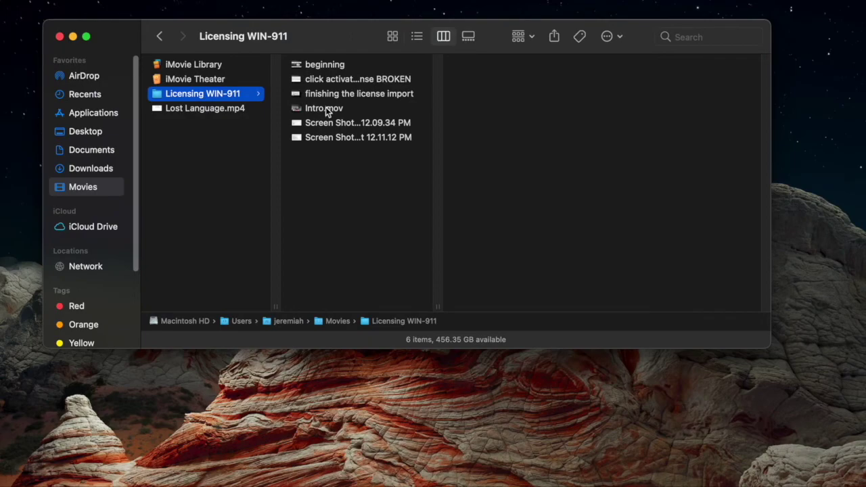
left_click(325, 123)
key("Down")
key("space")
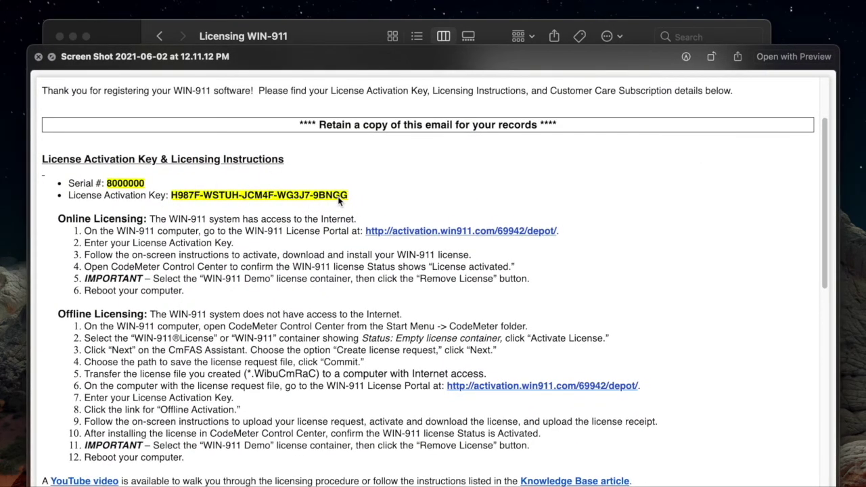
key("ctrl+Right")
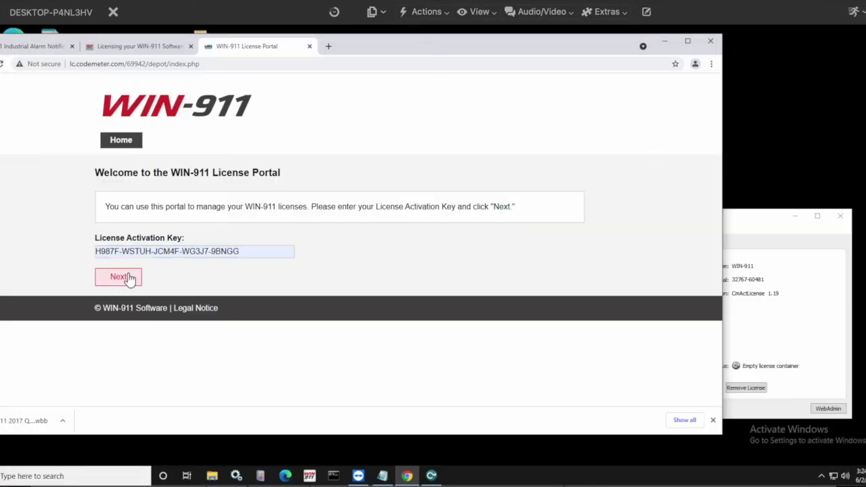
Submit the activation key to reach Re-Hostable Licenses, then return to the licensing support article.
left_click(129, 278)
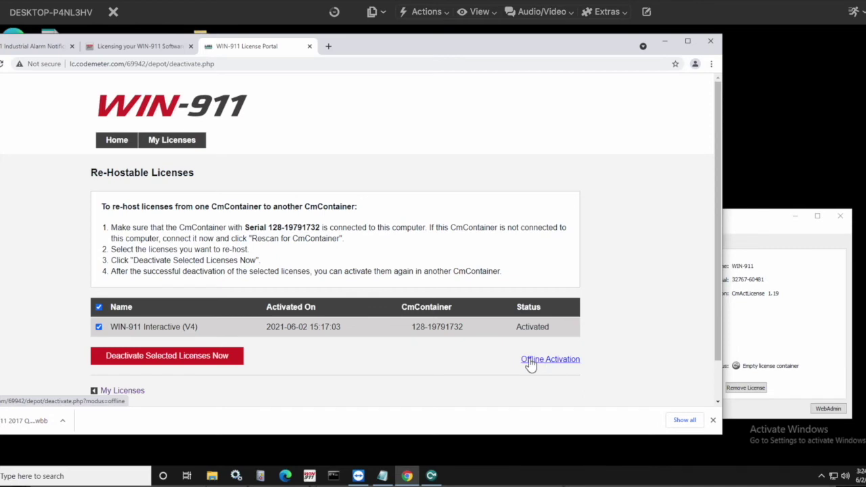
left_click(140, 47)
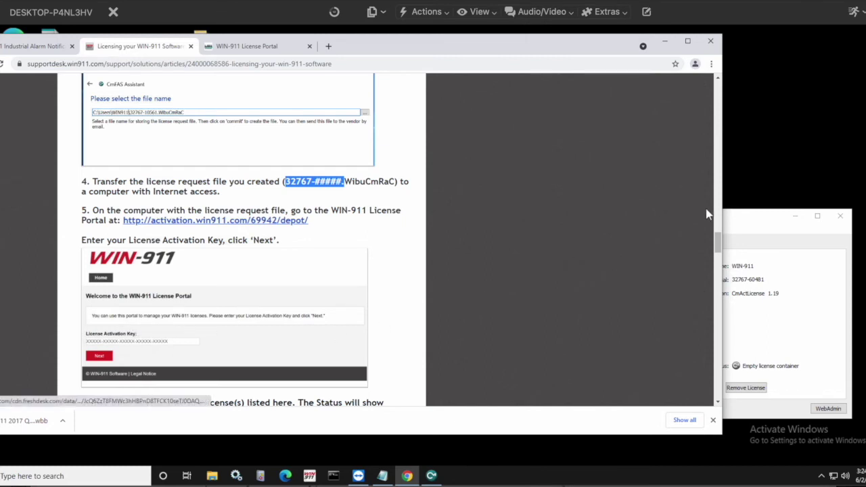
Open the Offline Activation page for the WIN-911 Interactive (V4) license in the License Portal.
left_click_drag(717, 236, 717, 264)
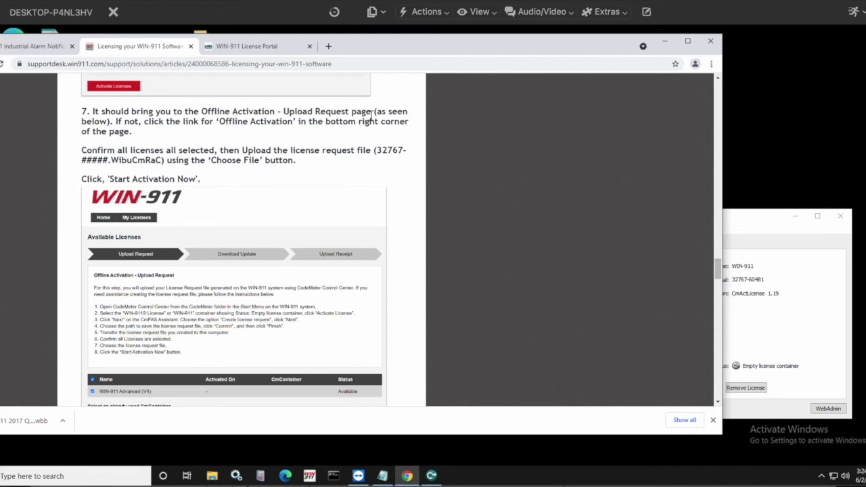
left_click(250, 46)
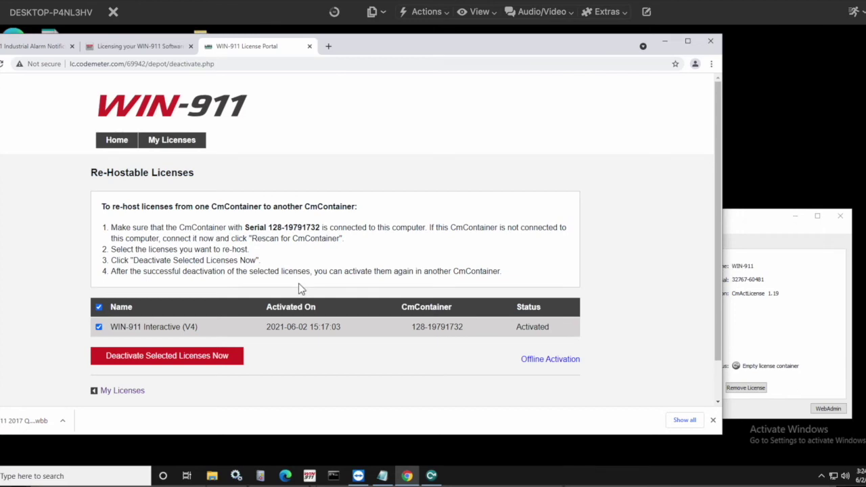
left_click(138, 46)
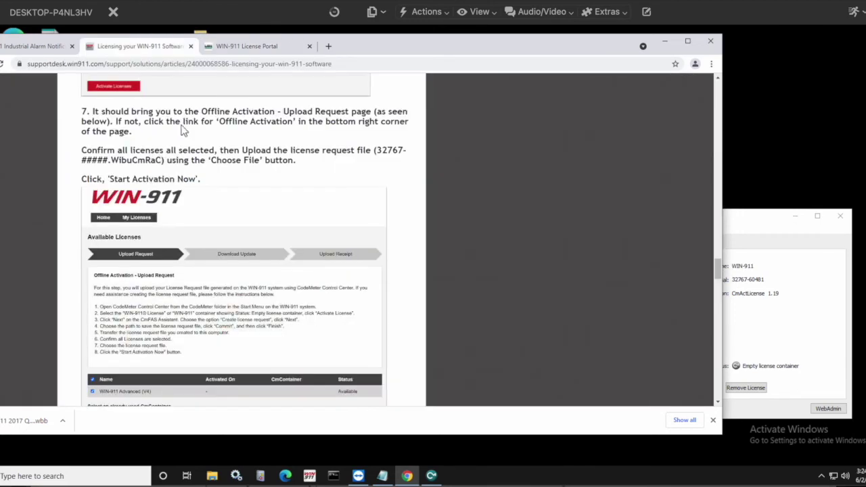
left_click(272, 47)
left_click(553, 366)
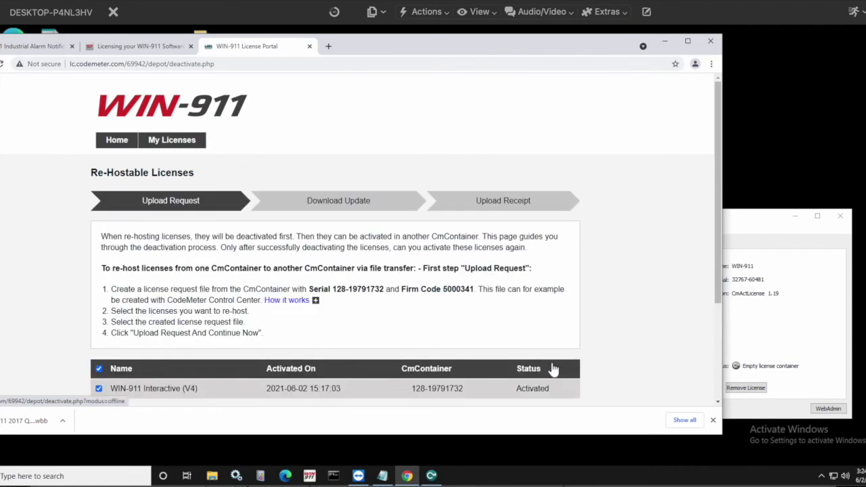
scroll(240, 308, "down", 1)
scroll(238, 305, "down", 1)
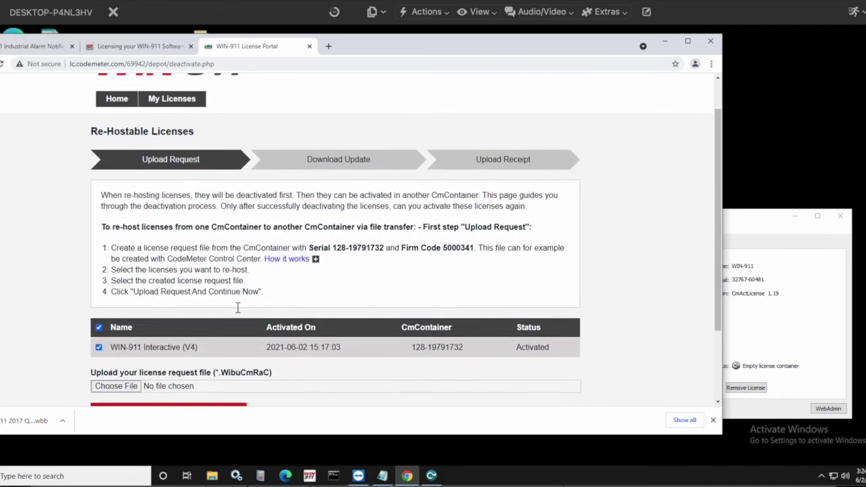
Read the article's offline steps 6–7 on activating licenses and uploading the .WibuCmRaC request.
key("ctrl+shift+Tab")
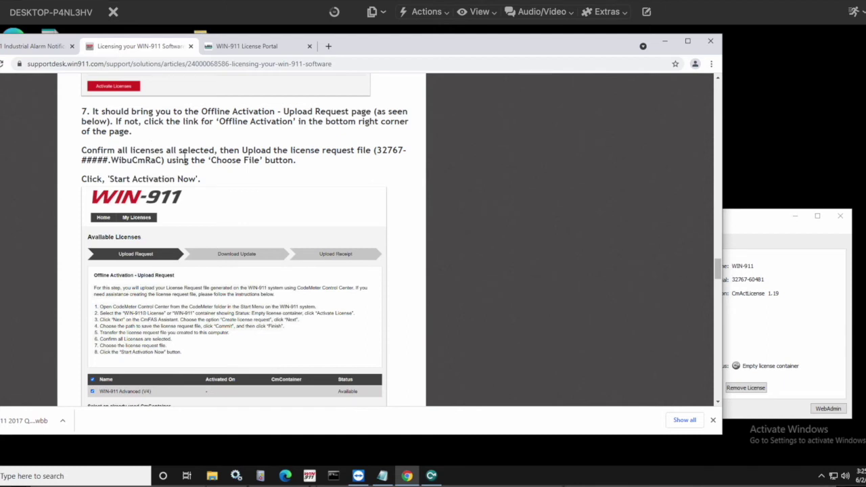
scroll(265, 170, "down", 1)
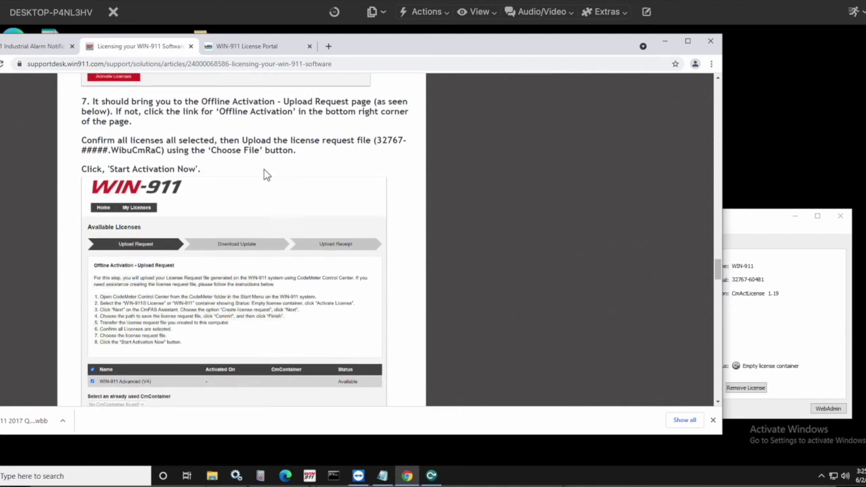
scroll(264, 174, "down", 1)
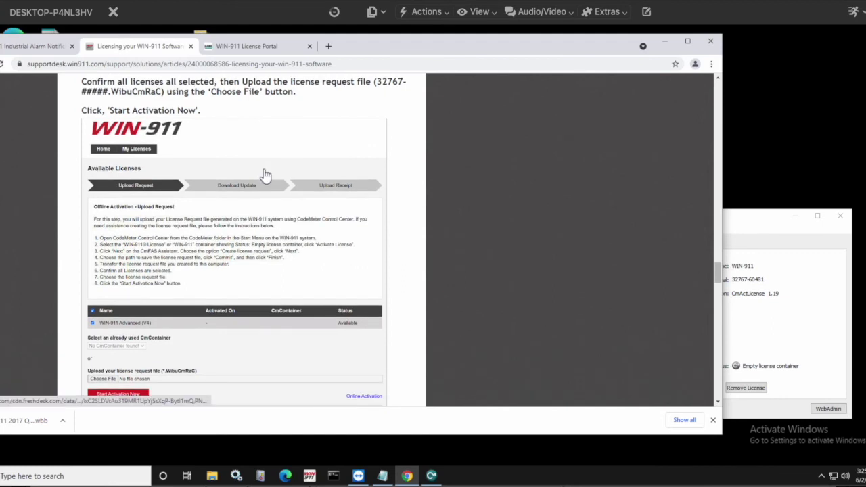
On the portal upload page, start choosing a request file, cancel, and return to the article.
left_click(257, 48)
scroll(215, 260, "down", 1)
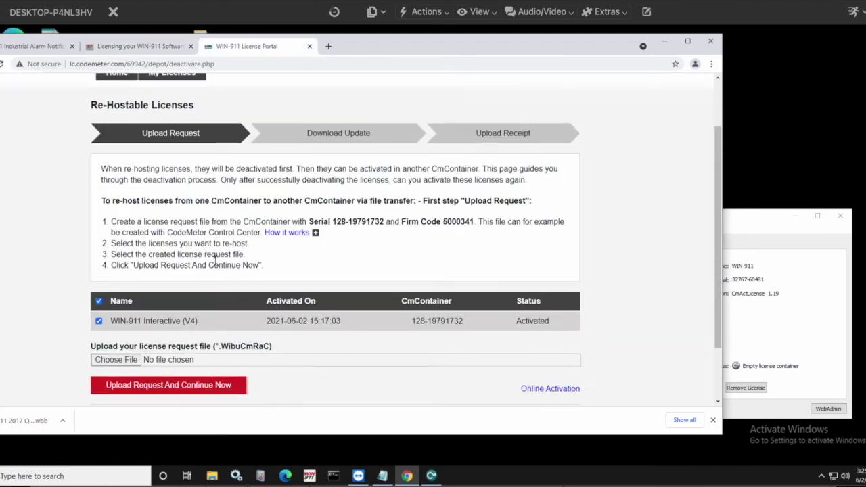
scroll(215, 259, "down", 1)
left_click(116, 331)
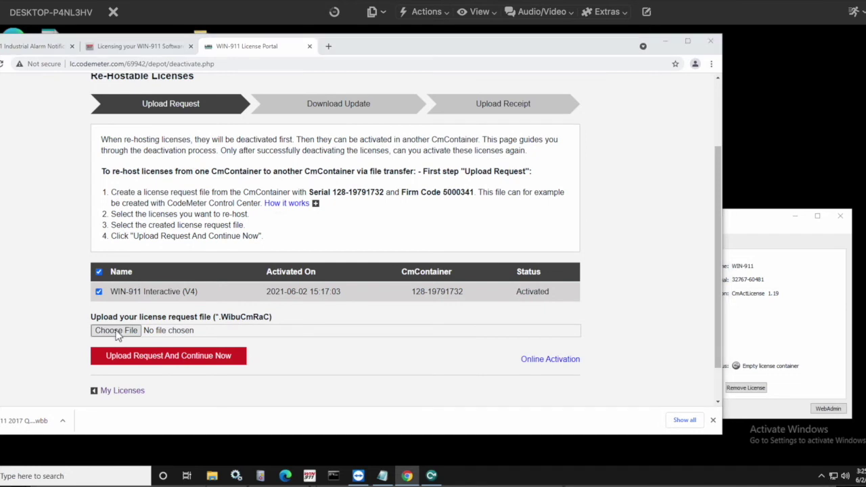
left_click(402, 256)
key("ctrl+shift+Tab")
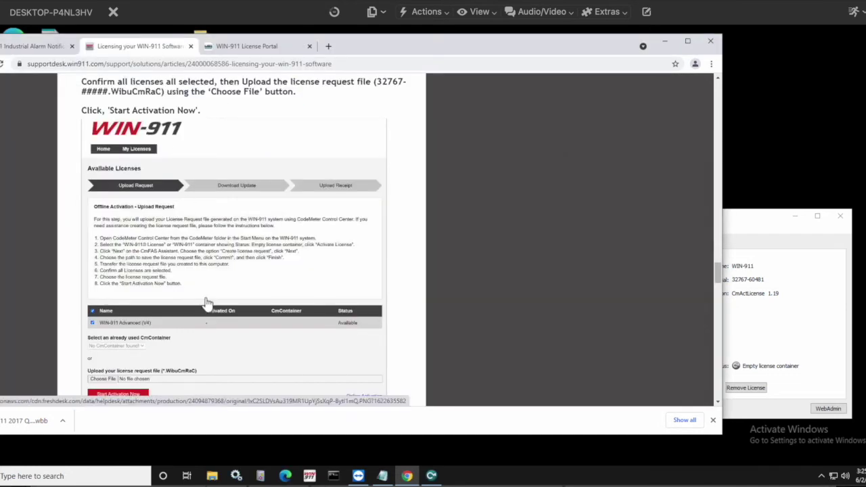
scroll(298, 301, "up", 2)
Highlight the ##### part of the request file name in article step 4.
scroll(297, 301, "up", 4)
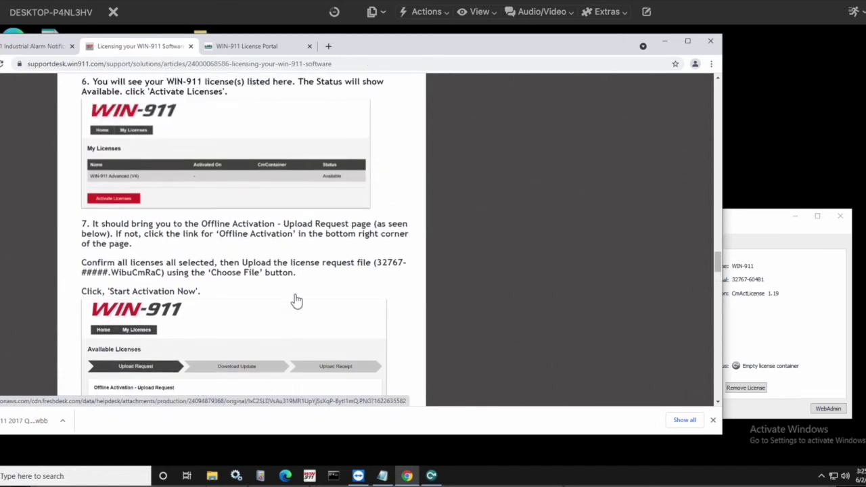
scroll(298, 301, "up", 6)
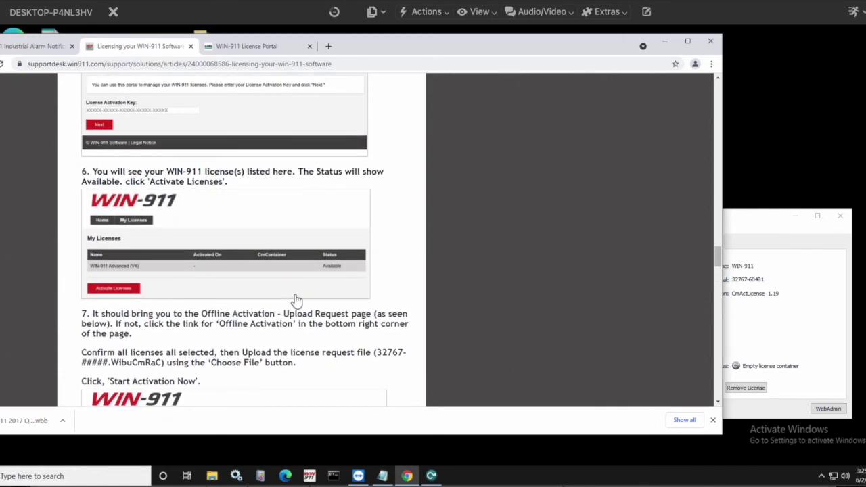
left_click(299, 309)
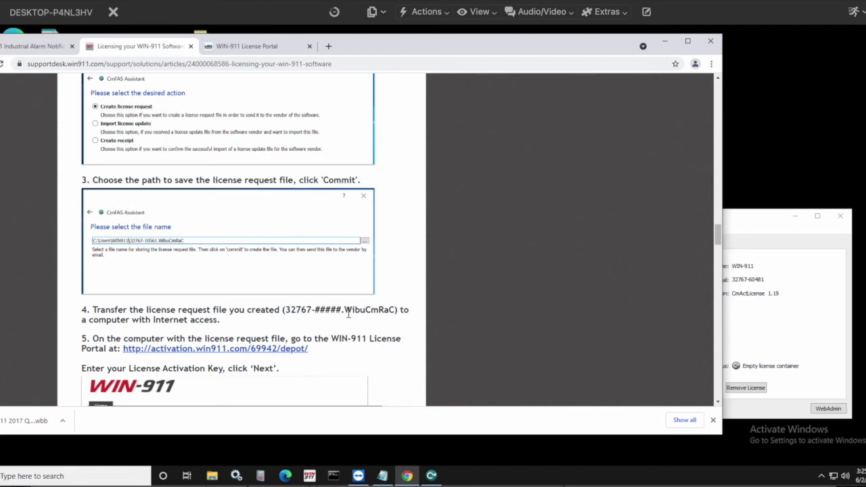
left_click(328, 310)
double_click(328, 310)
left_click_drag(718, 233, 719, 302)
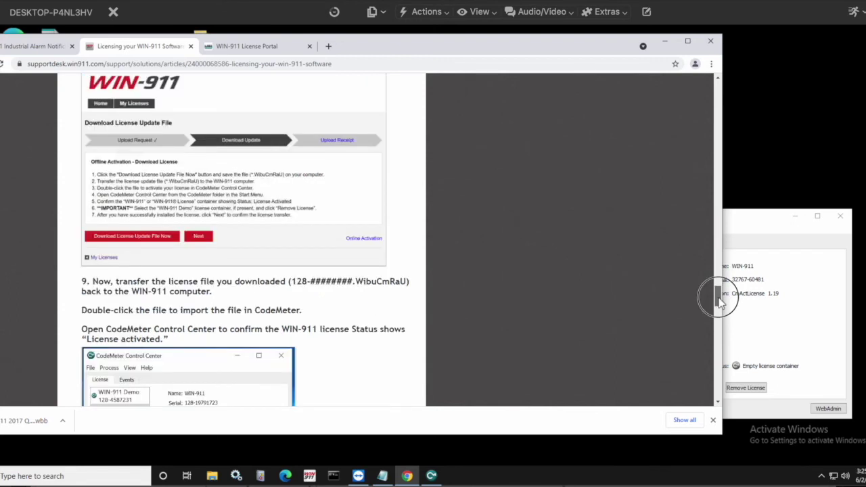
scroll(101, 165, "up", 3)
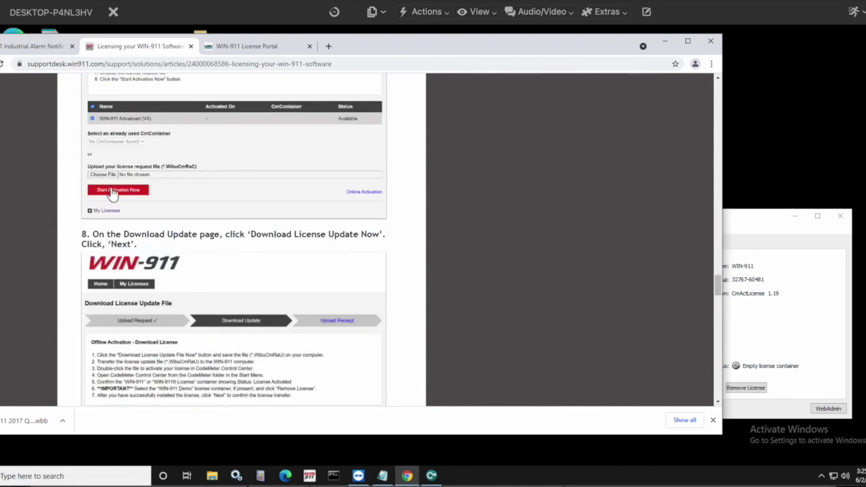
Scroll down to step 9 and briefly highlight the downloaded license file name.
scroll(553, 265, "down", 2)
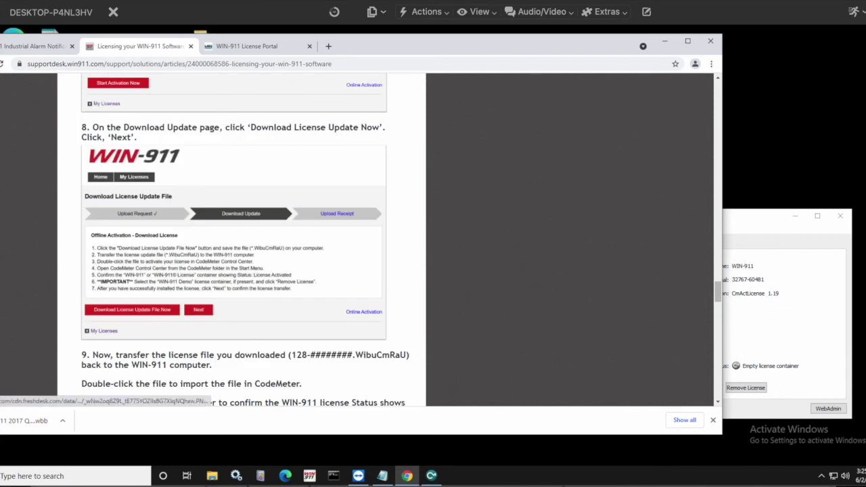
scroll(304, 219, "down", 2)
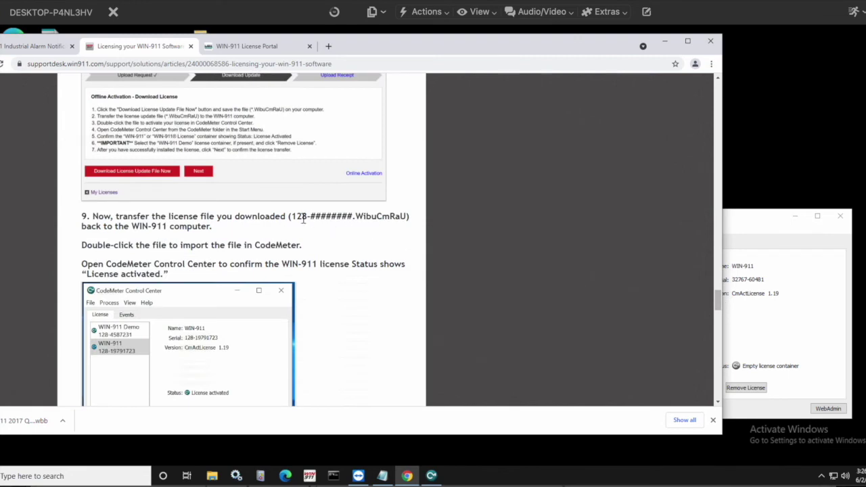
left_click_drag(292, 217, 353, 217)
left_click(339, 216)
left_click(759, 331)
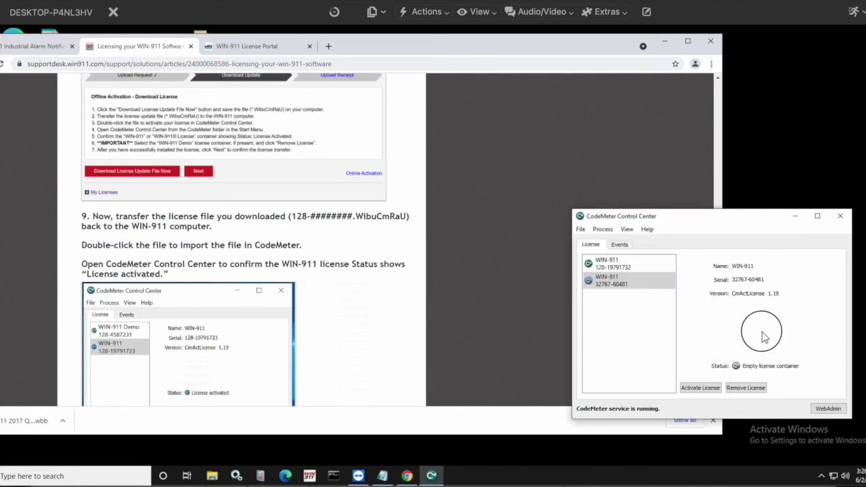
left_click(622, 314)
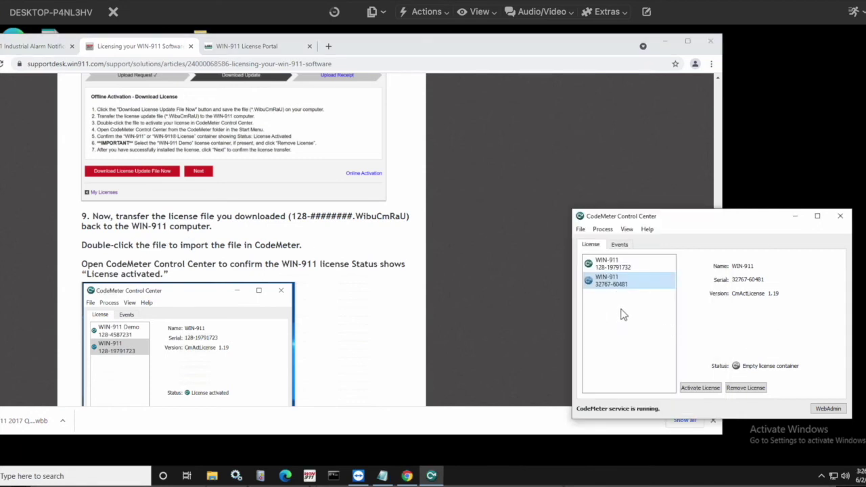
left_click(633, 264)
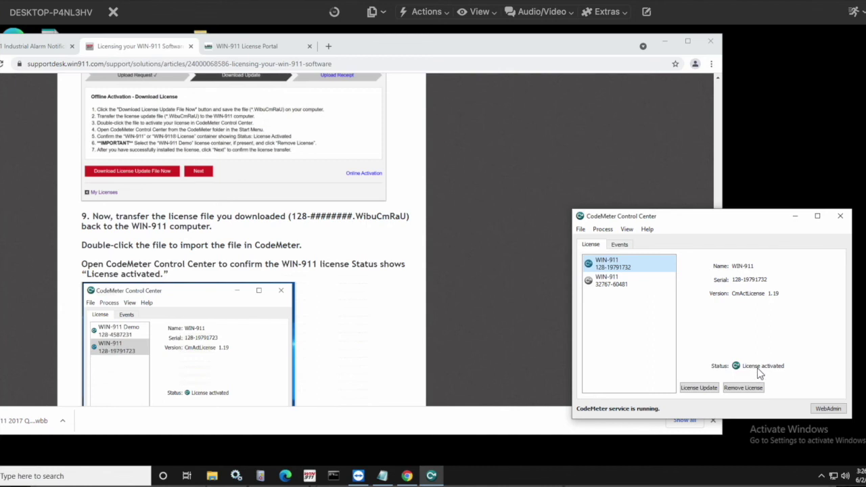
left_click_drag(718, 297, 721, 312)
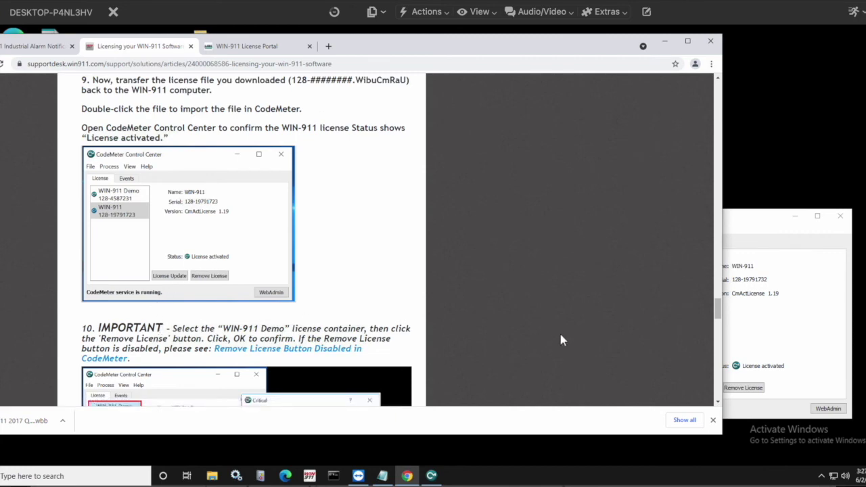
Scroll past step 10 to step 11 and highlight the word Receipt.
left_click_drag(718, 311, 717, 319)
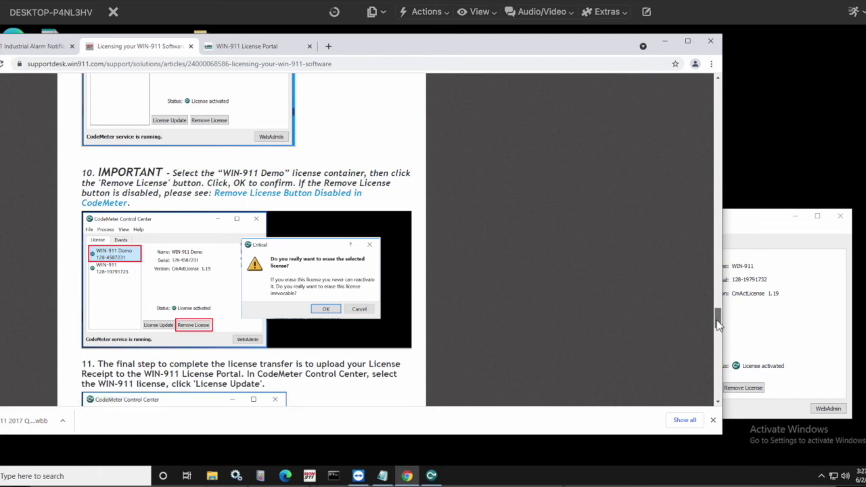
left_click_drag(718, 325, 719, 338)
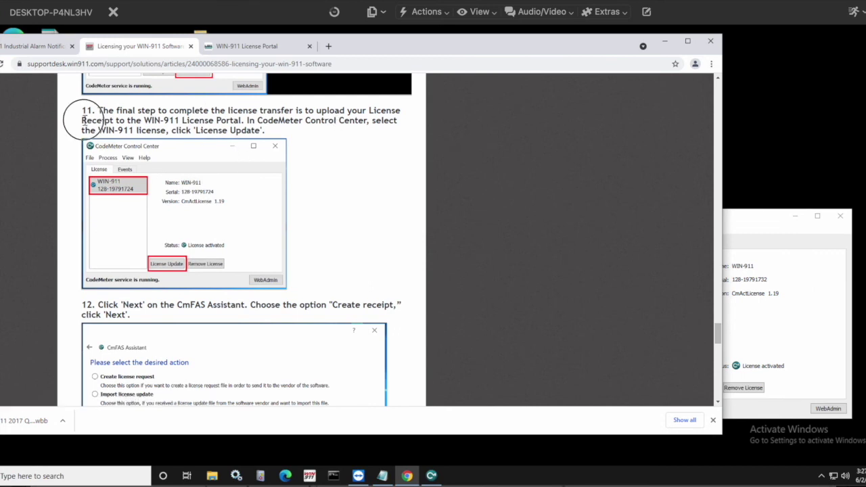
left_click_drag(82, 120, 115, 120)
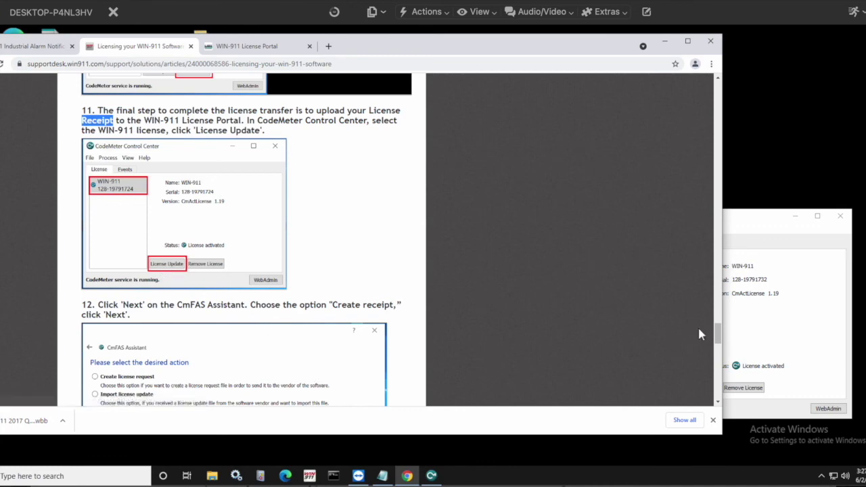
scroll(698, 325, "down", 3)
Enlarge and close the step 12 screenshot, then scroll to step 15 about rebooting.
left_click(122, 212)
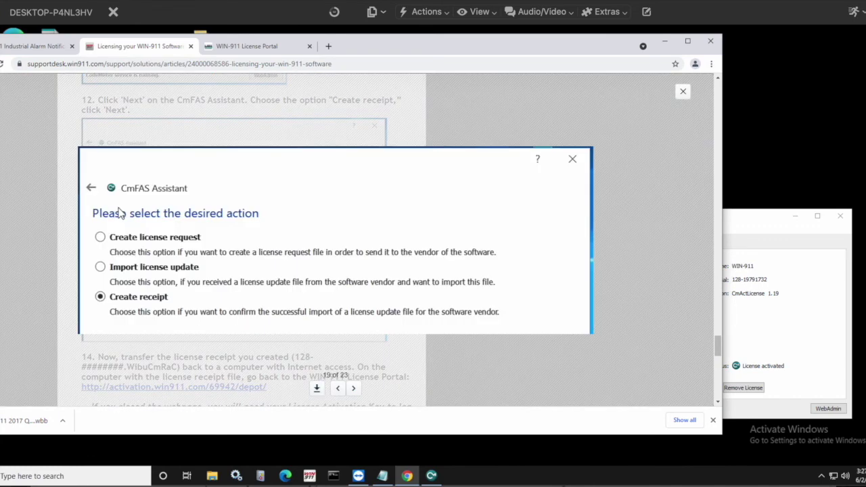
left_click(155, 300)
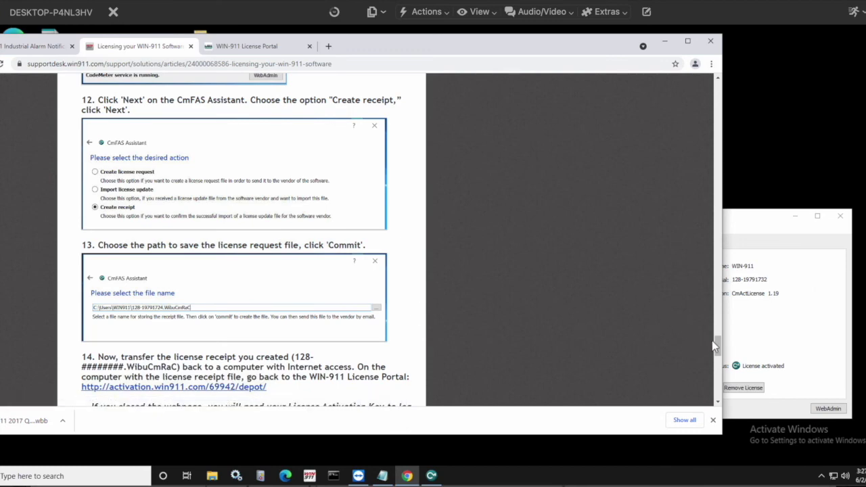
left_click_drag(718, 345, 717, 357)
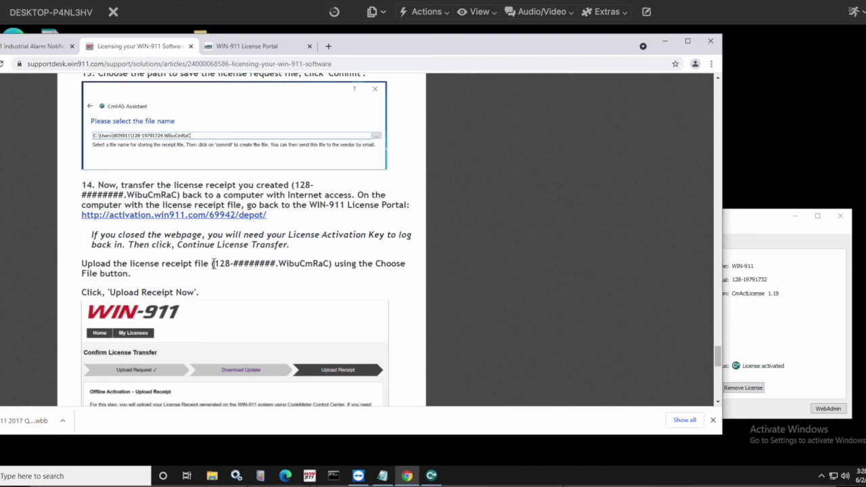
left_click_drag(717, 354, 718, 367)
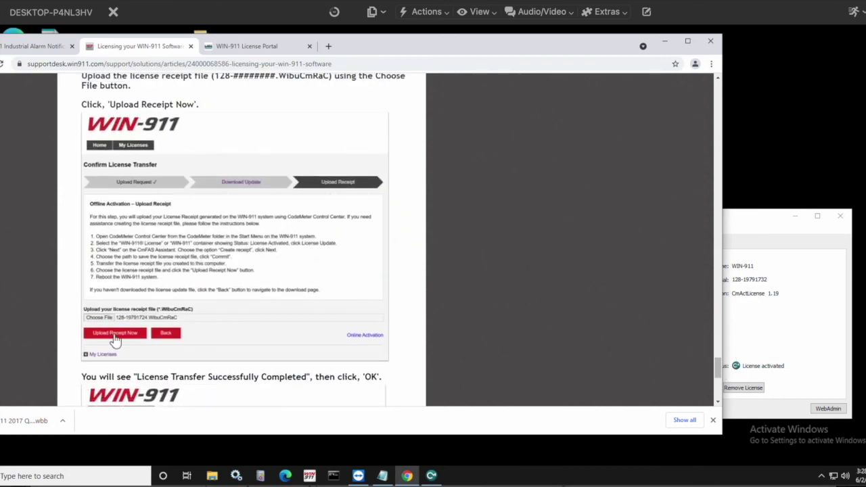
left_click_drag(718, 359, 718, 377)
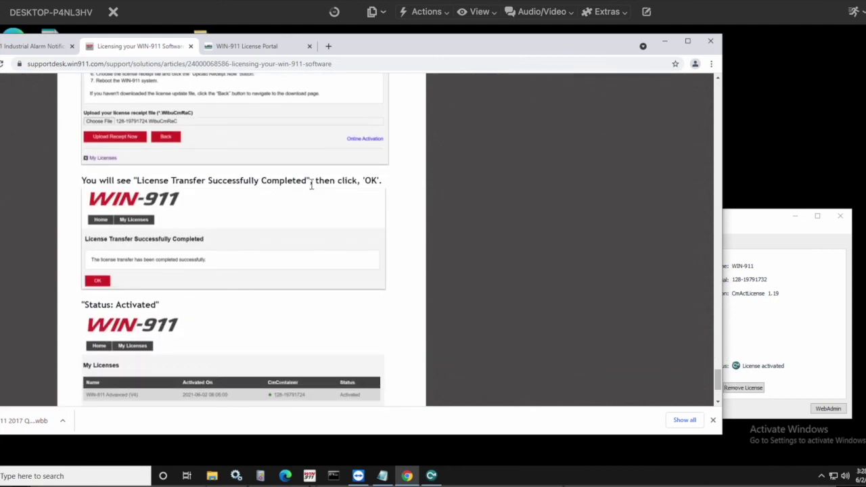
left_click_drag(719, 376, 719, 387)
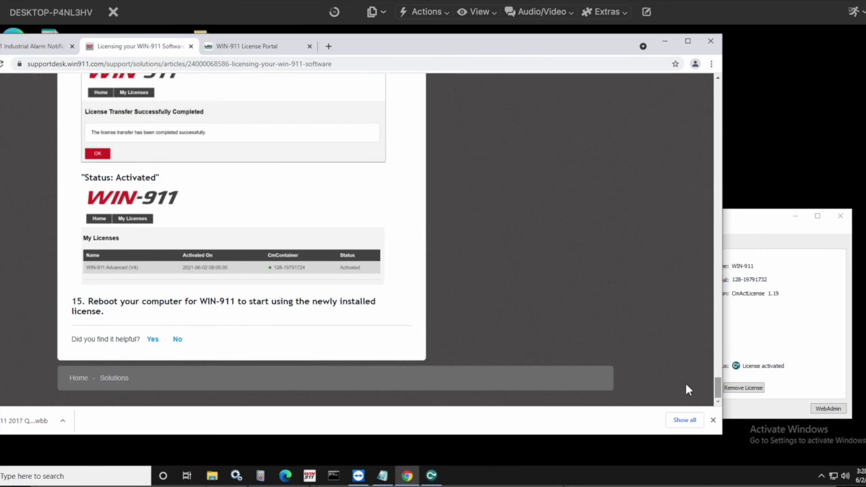